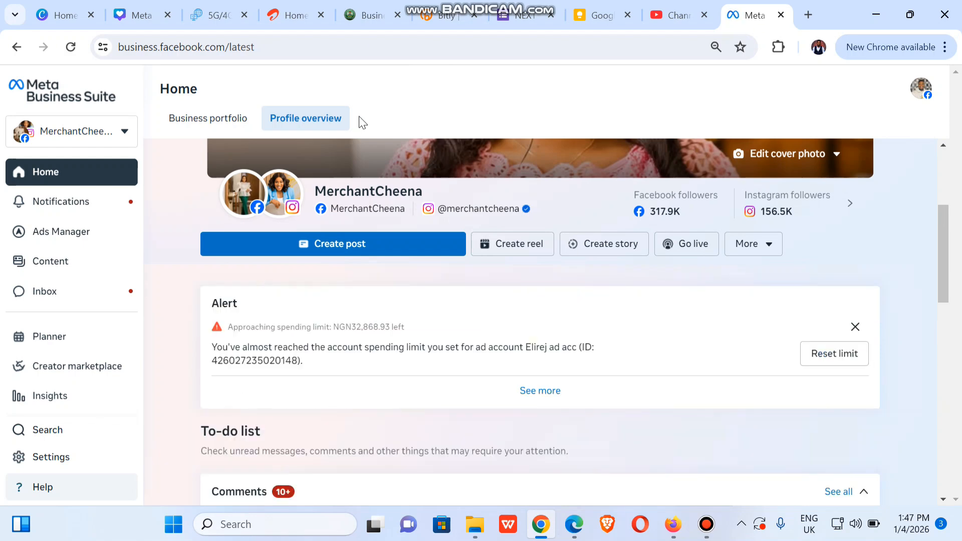
# - Open the settings of the Next Level Mentorship Program business portfolio
pyautogui.click(86, 144)
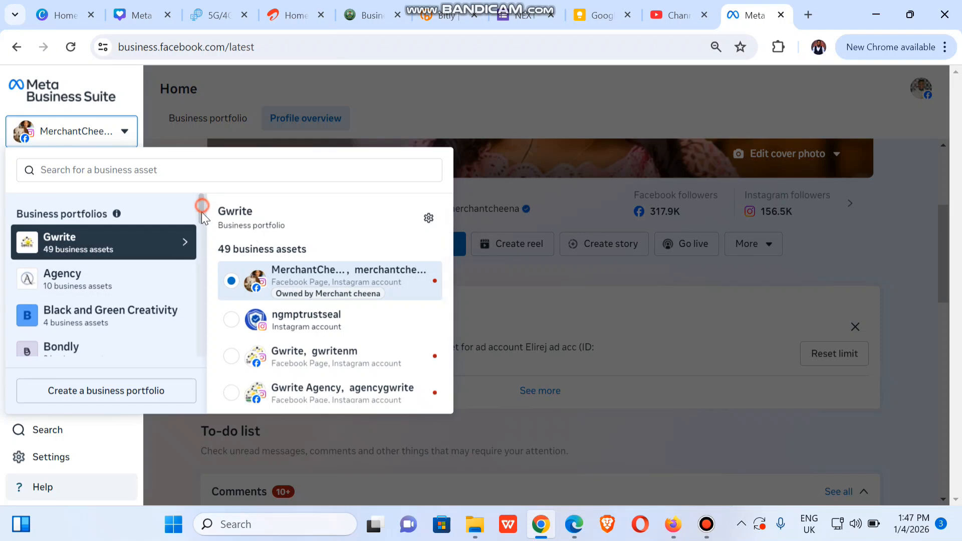
pyautogui.moveTo(201, 212)
pyautogui.mouseDown()
pyautogui.moveTo(200, 237)
pyautogui.moveTo(203, 202)
pyautogui.moveTo(212, 300)
pyautogui.moveTo(206, 260)
pyautogui.moveTo(205, 340)
pyautogui.mouseUp()
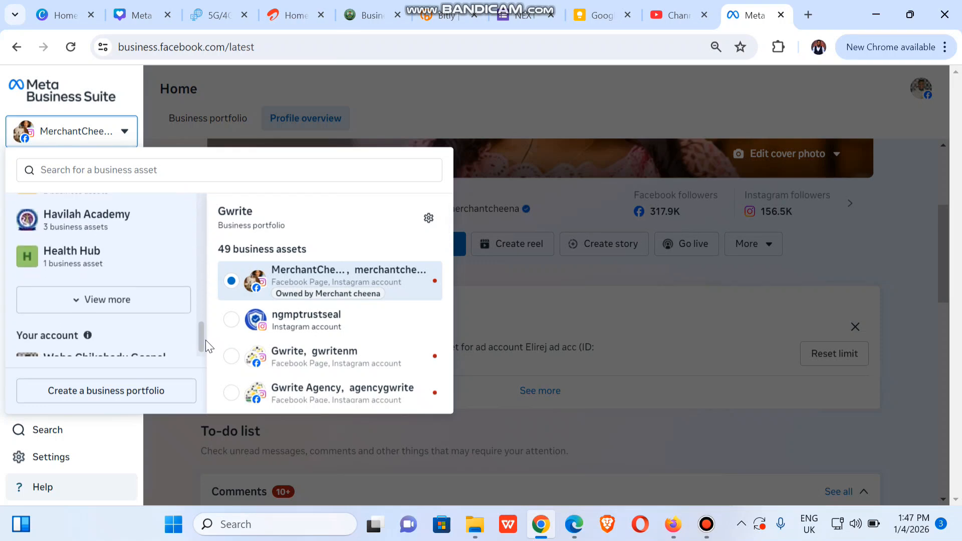
pyautogui.click(105, 301)
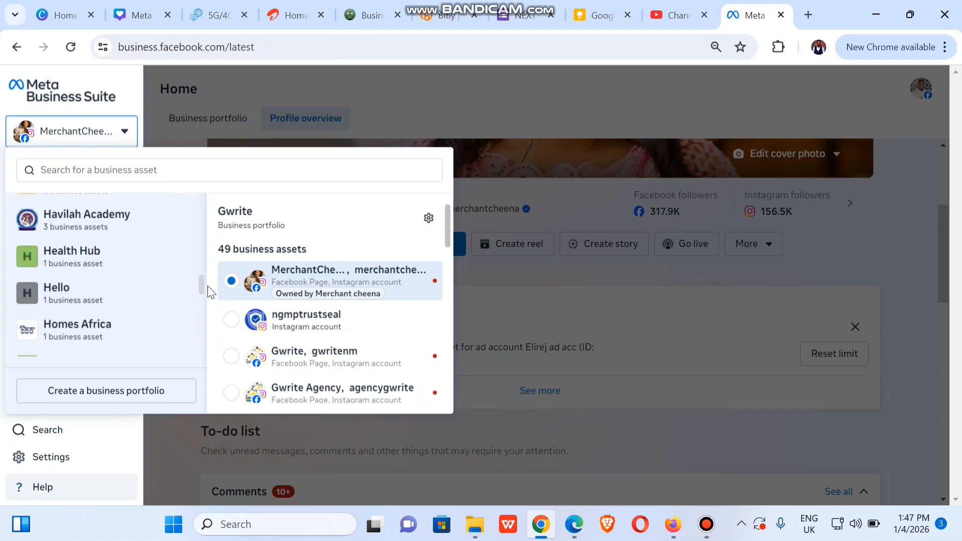
pyautogui.moveTo(201, 286); pyautogui.dragTo(201, 305)
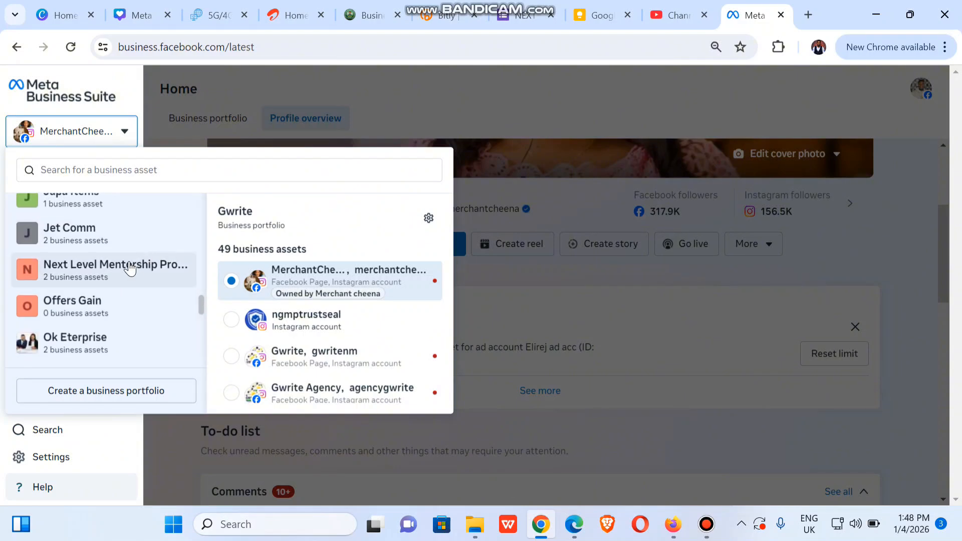
pyautogui.click(107, 268)
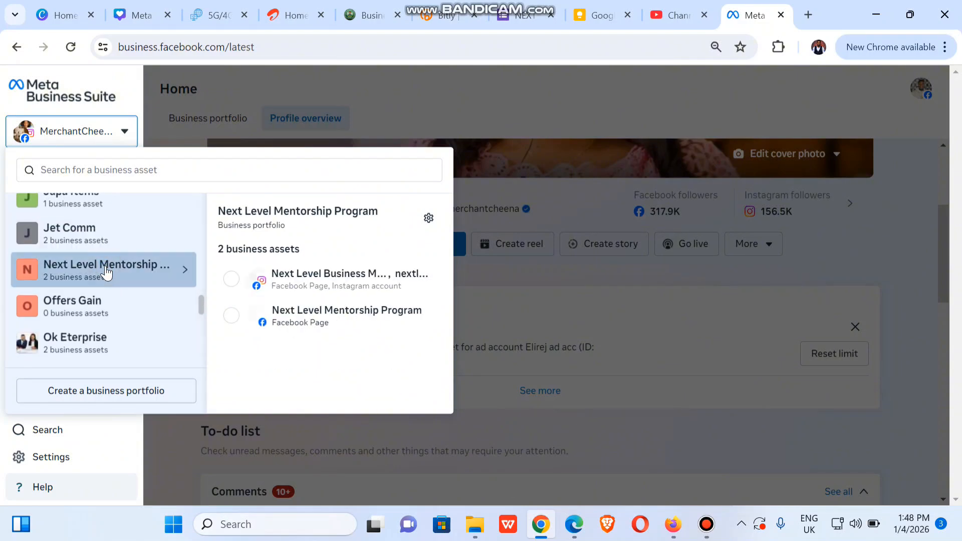
pyautogui.click(429, 218)
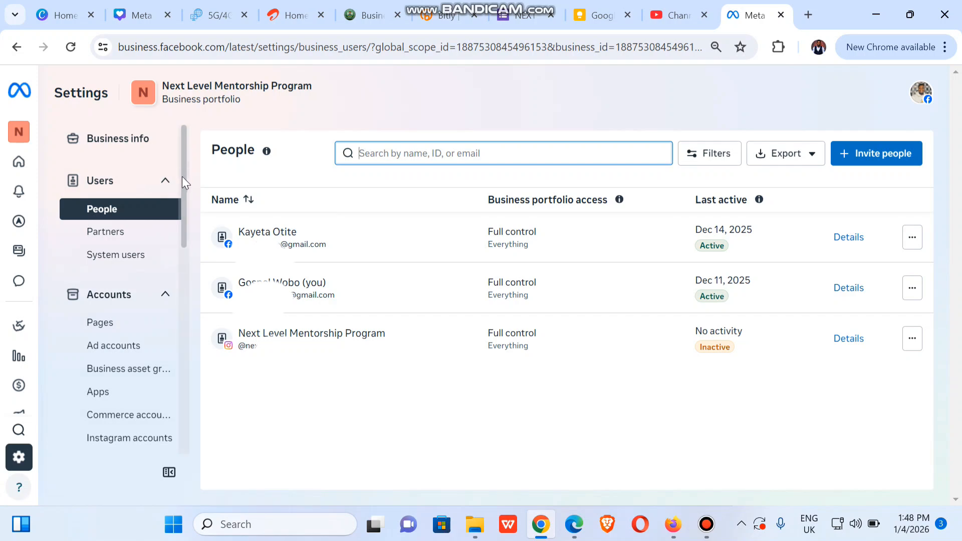
# - Open the portfolio's Datasets & pixels under Data Sources and close the details of the NLBMP Selar dataset
pyautogui.moveTo(183, 182); pyautogui.dragTo(182, 278)
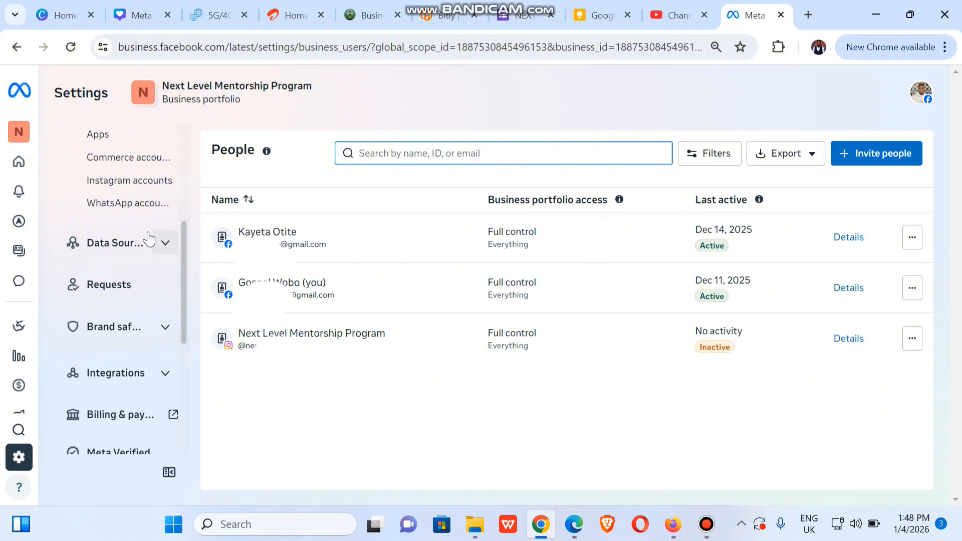
pyautogui.click(159, 243)
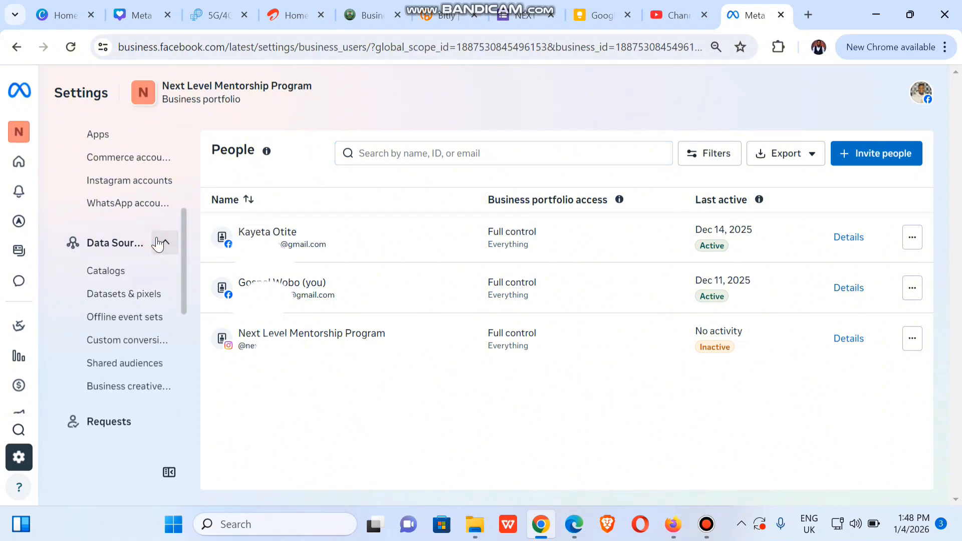
pyautogui.click(114, 296)
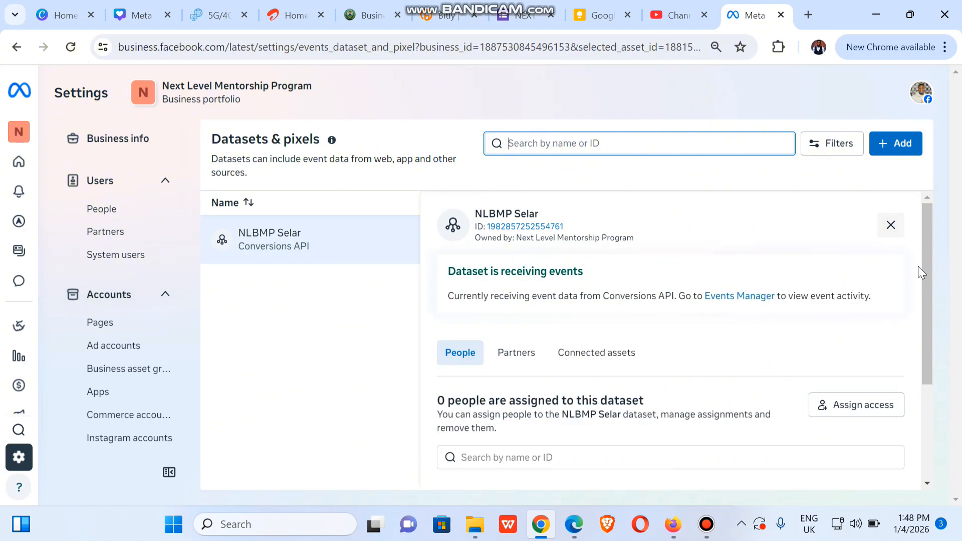
pyautogui.moveTo(929, 289)
pyautogui.mouseDown()
pyautogui.moveTo(927, 408)
pyautogui.moveTo(931, 286)
pyautogui.mouseUp()
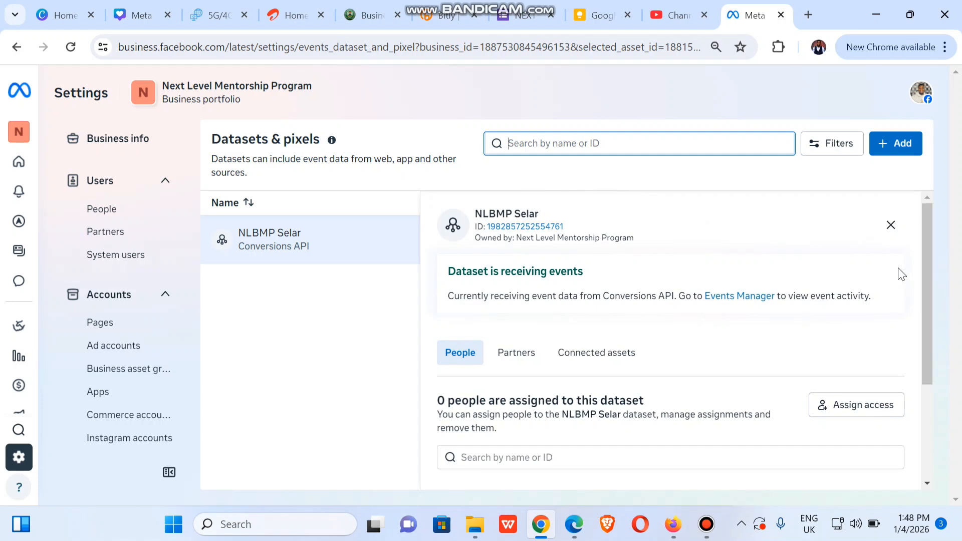
pyautogui.click(891, 227)
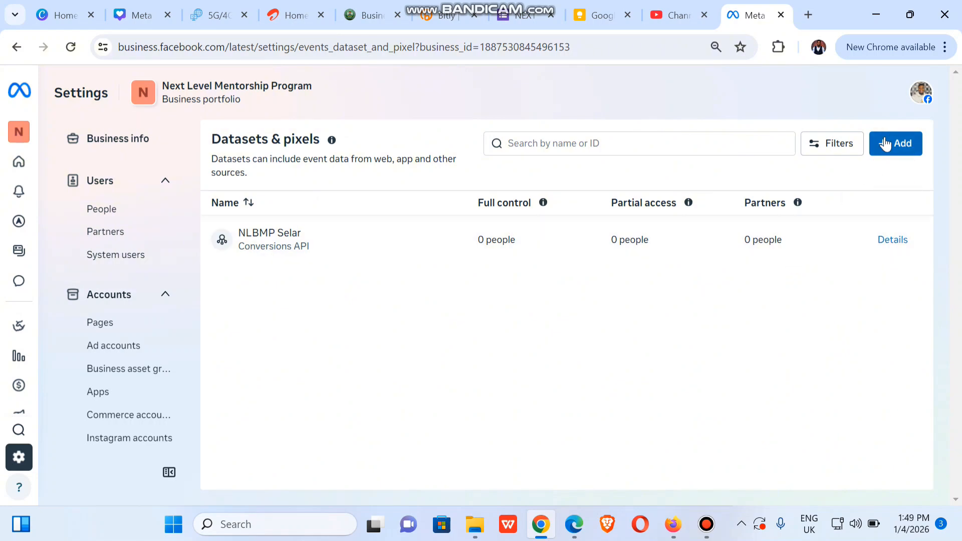
# - Create a new dataset named NLA Web Track in the business portfolio
pyautogui.click(901, 145)
pyautogui.click(419, 245)
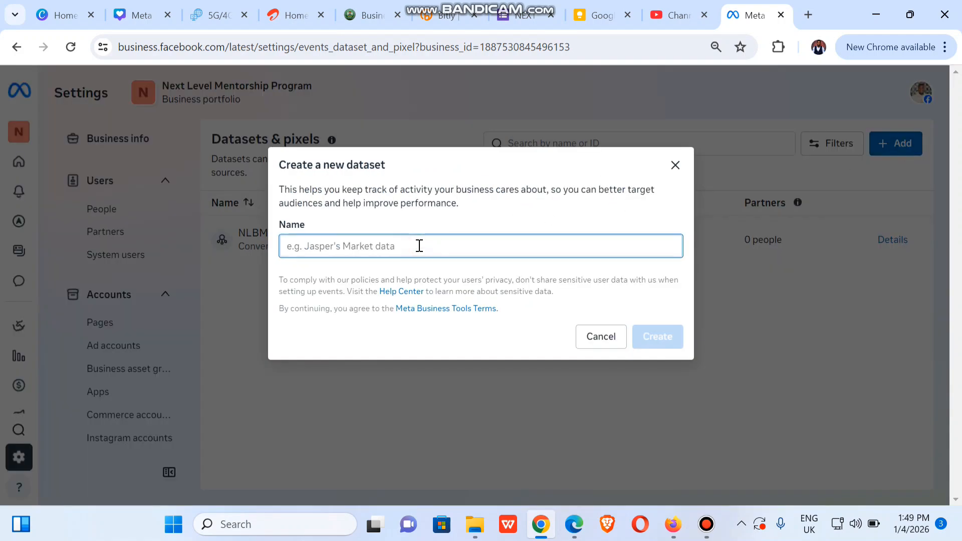
pyautogui.write('N')
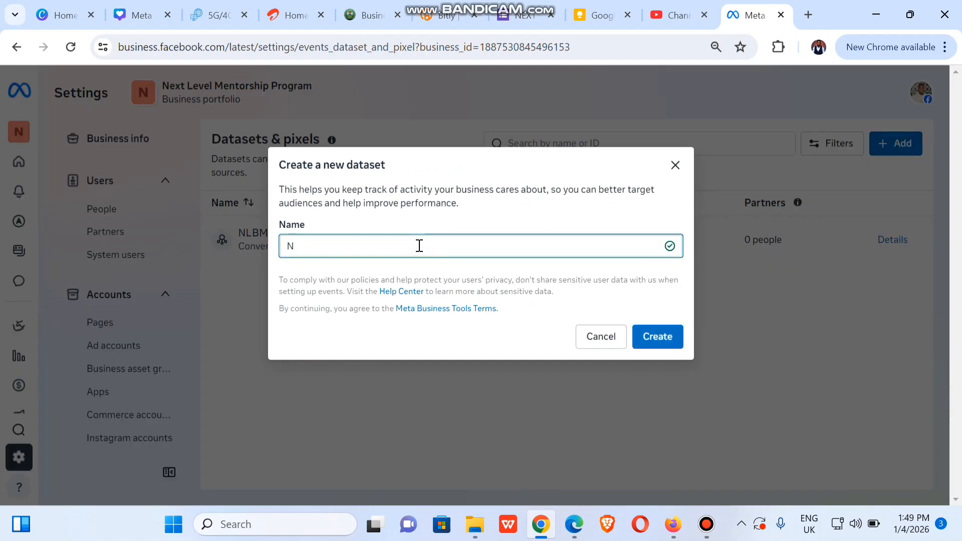
pyautogui.hotkey('ctrl', 'a')
pyautogui.write('NLA Web Track')
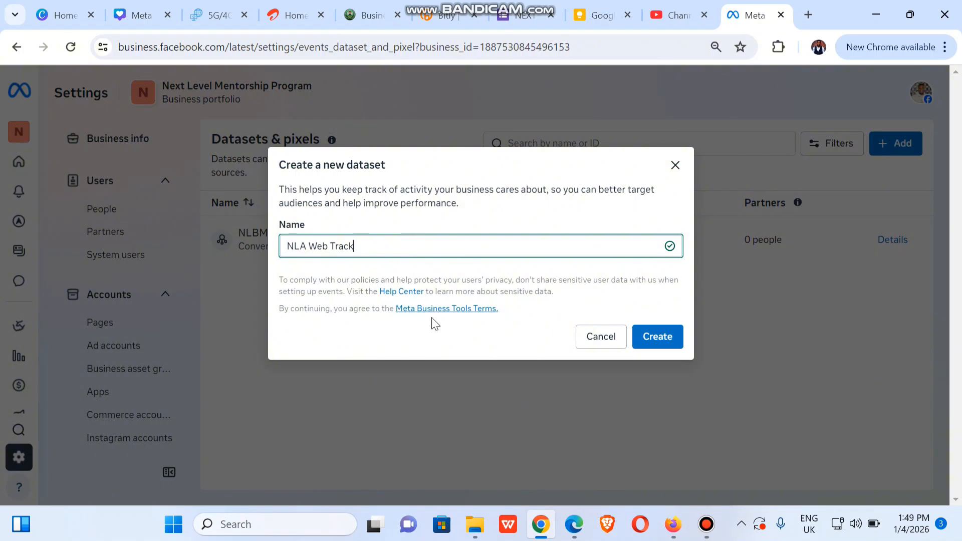
pyautogui.click(456, 333)
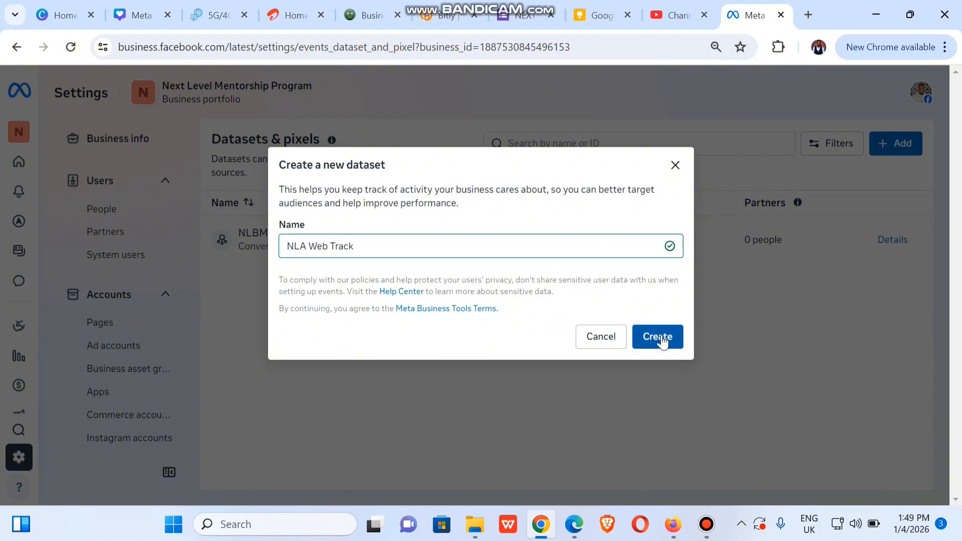
pyautogui.click(662, 341)
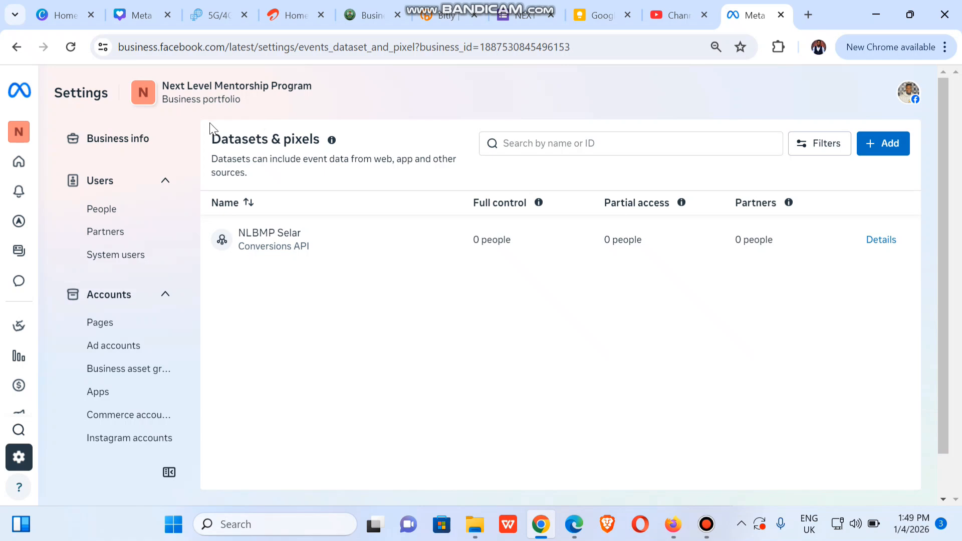
# - Reload the Datasets & pixels page and close the details of the NLA Web Track dataset
pyautogui.click(71, 48)
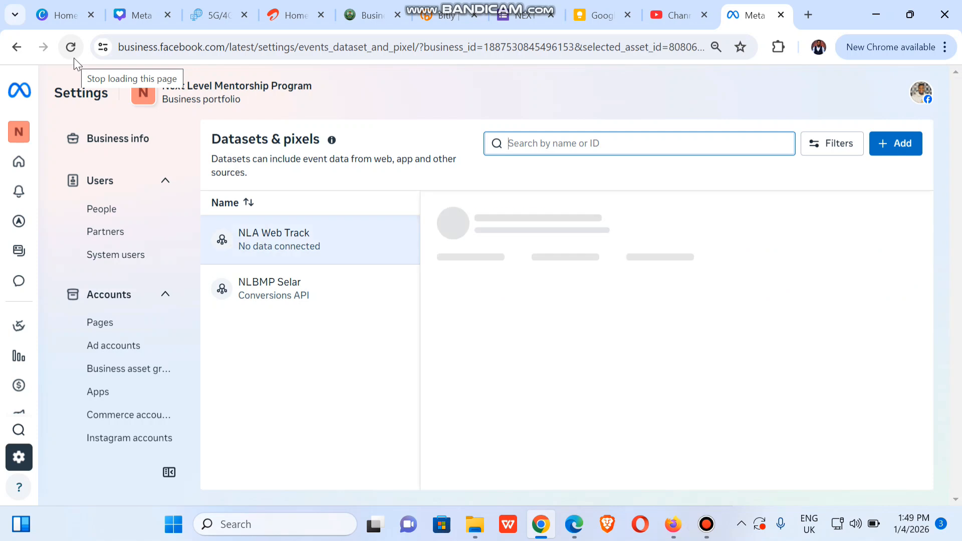
pyautogui.click(351, 379)
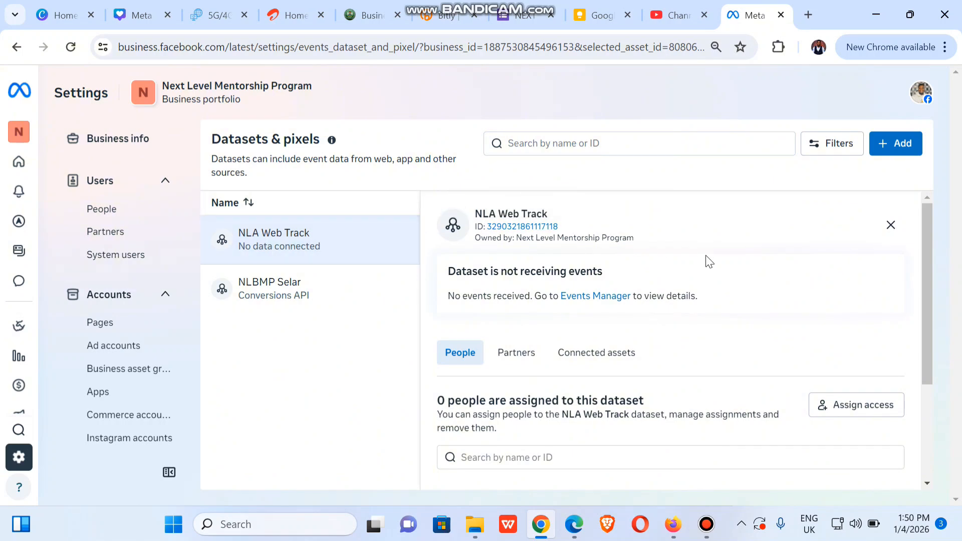
pyautogui.click(891, 226)
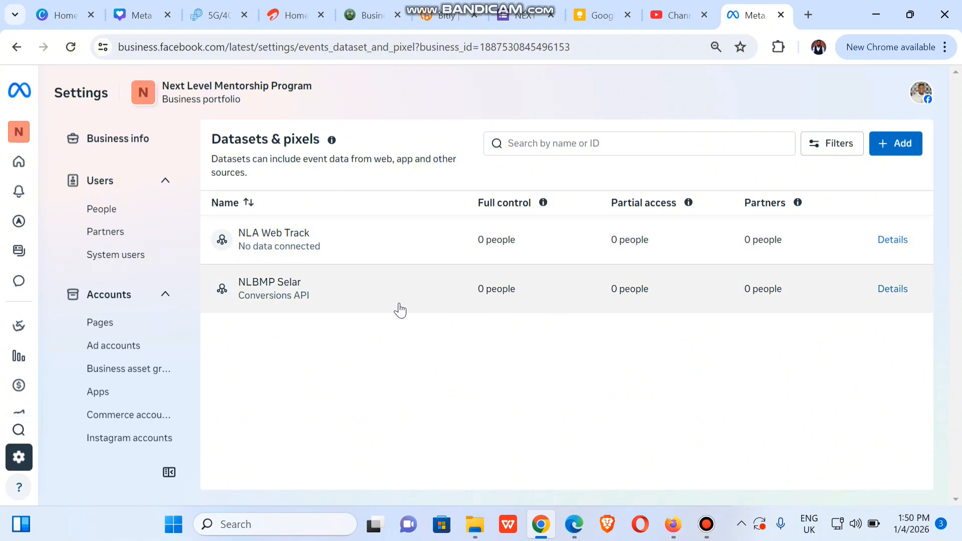
# - Assign your own user full control of the NLBMP Selar dataset with the Manage events dataset permission
pyautogui.click(546, 299)
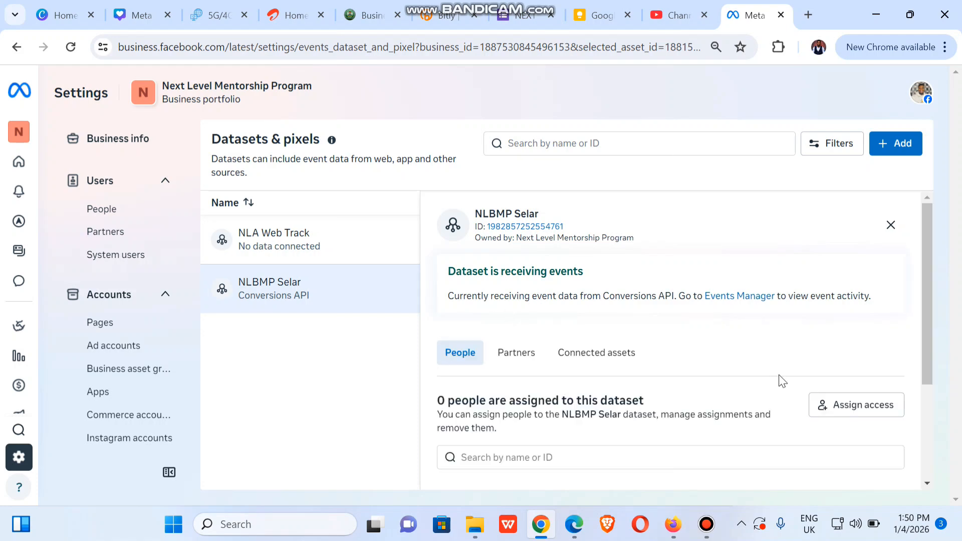
pyautogui.click(848, 406)
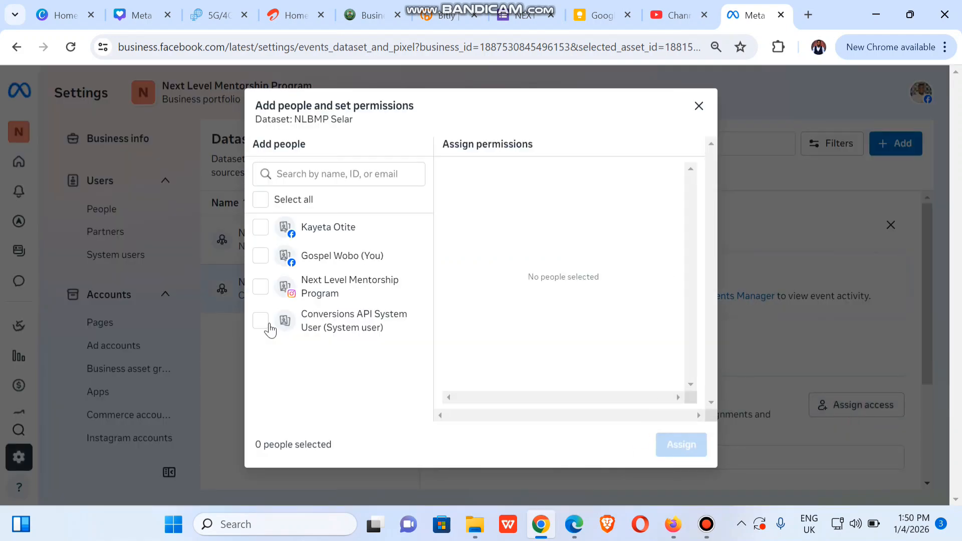
pyautogui.click(261, 268)
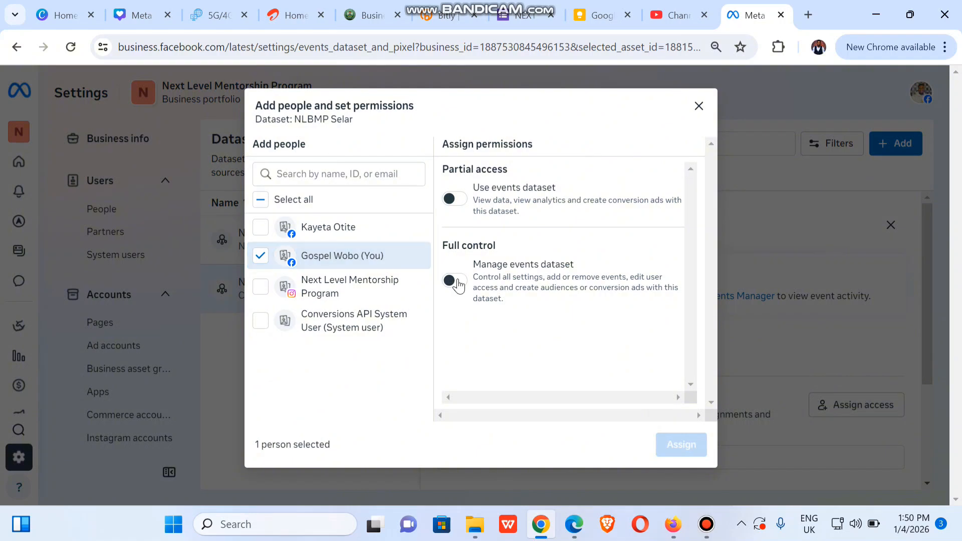
pyautogui.click(455, 280)
pyautogui.click(677, 455)
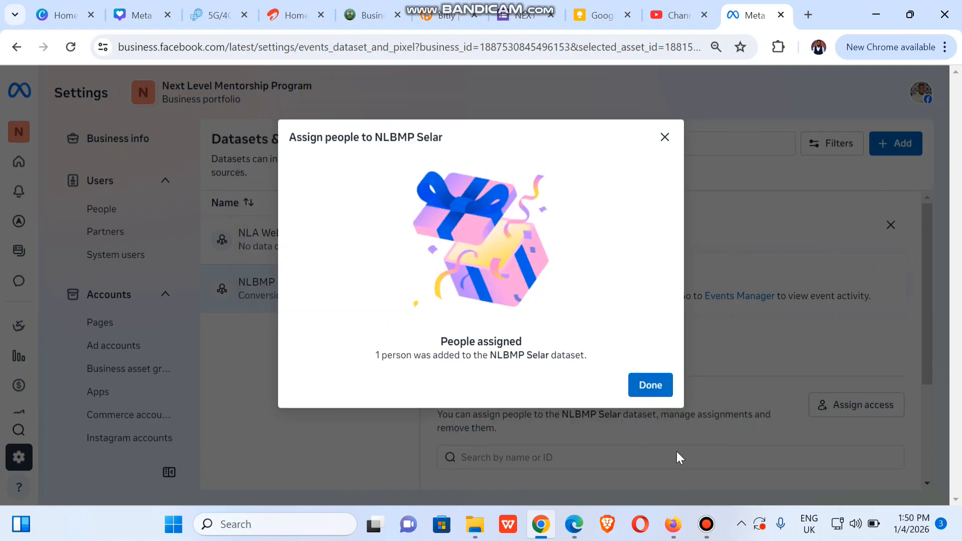
pyautogui.click(652, 386)
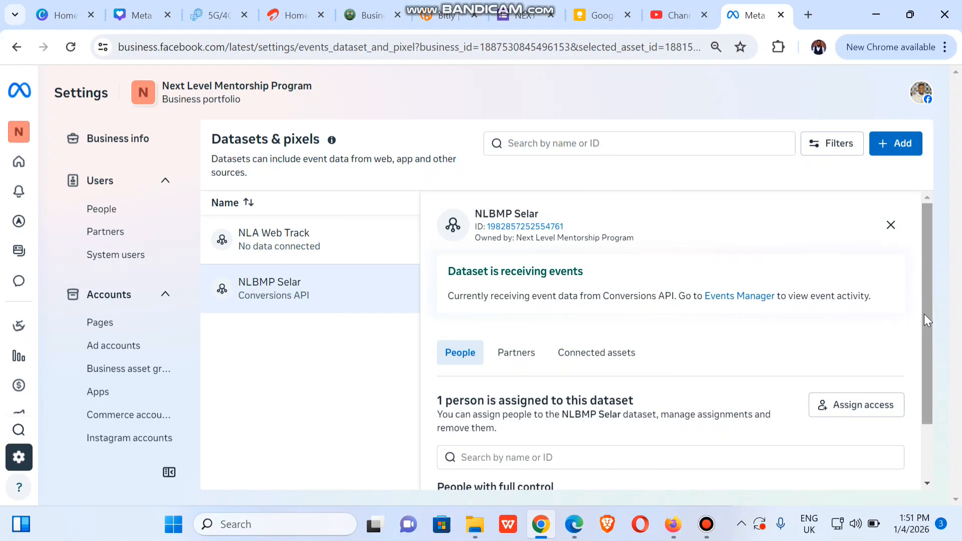
# - Connect the ad accounts NLMP Prepaid Acc and AG 053 to the NLBMP Selar dataset, and close its details
pyautogui.moveTo(924, 314); pyautogui.dragTo(920, 431)
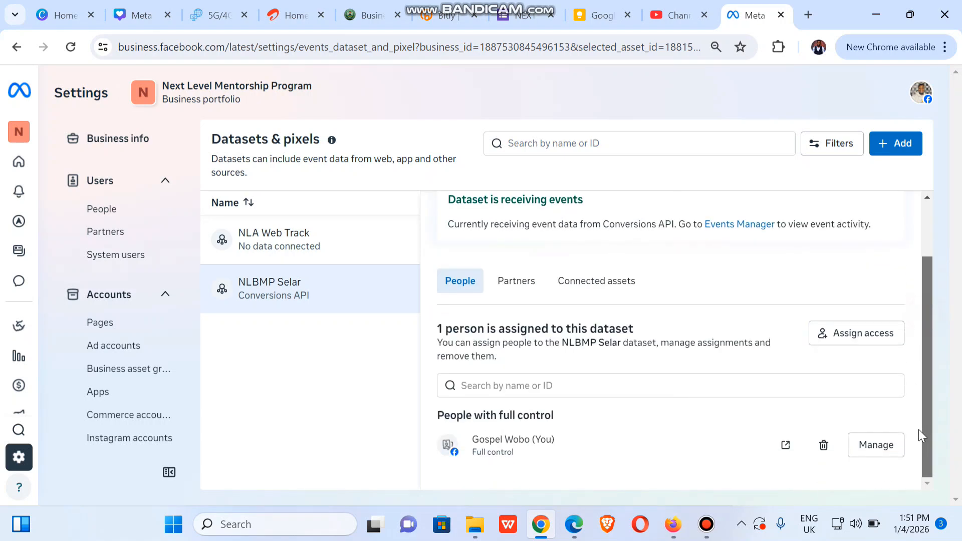
pyautogui.click(599, 288)
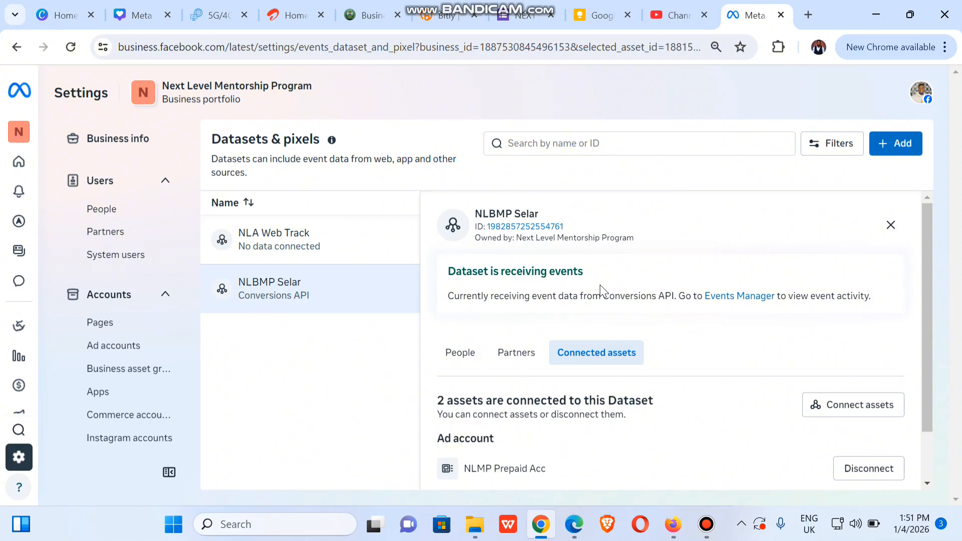
pyautogui.moveTo(924, 290); pyautogui.dragTo(923, 290)
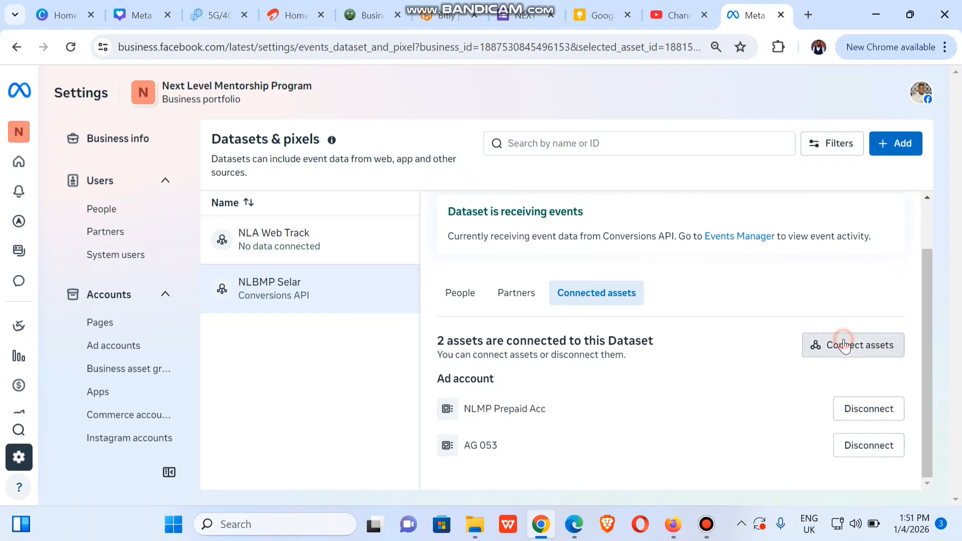
pyautogui.click(844, 345)
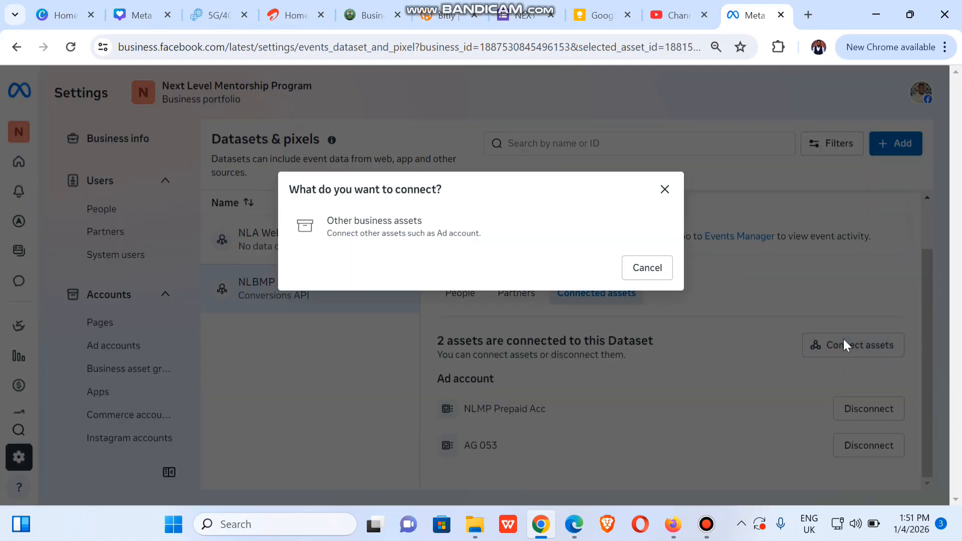
pyautogui.click(399, 232)
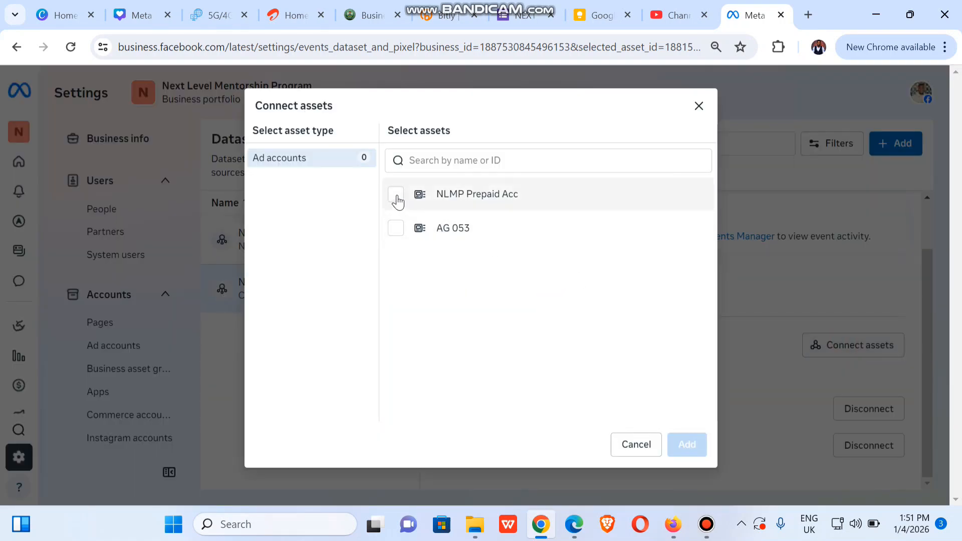
pyautogui.click(394, 195)
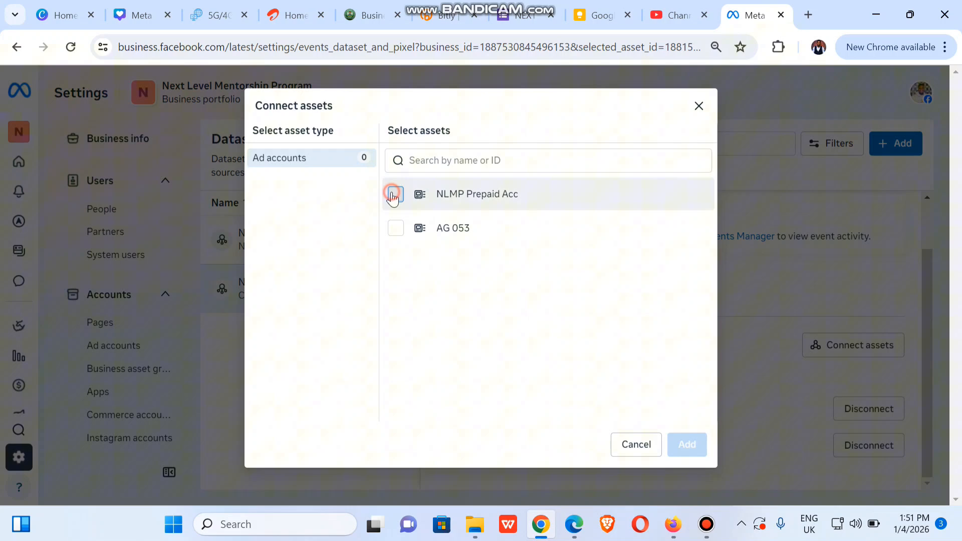
pyautogui.click(394, 229)
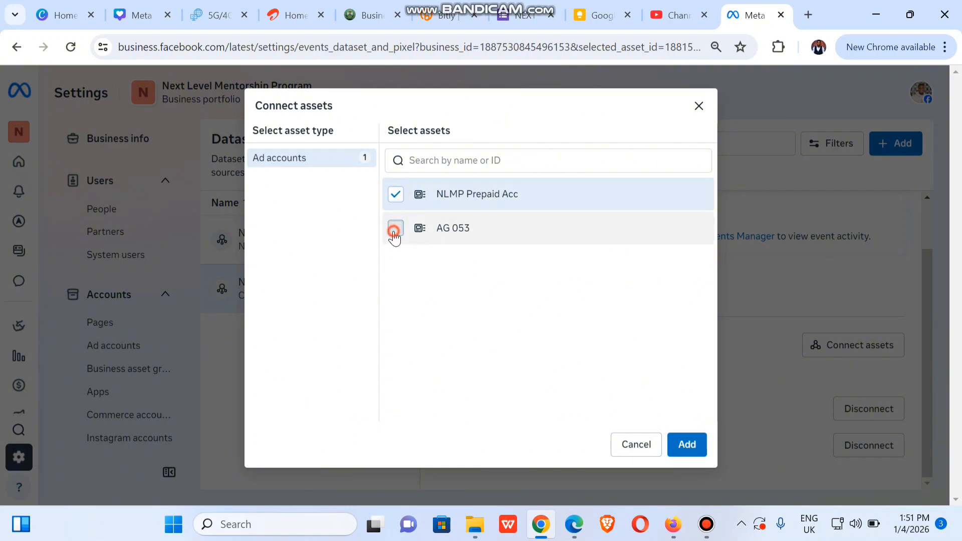
pyautogui.click(682, 446)
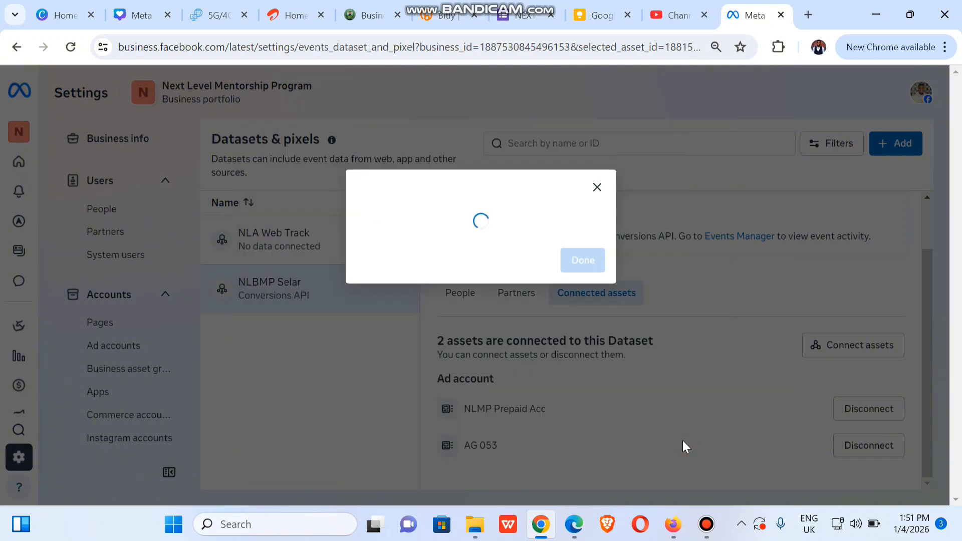
pyautogui.click(584, 275)
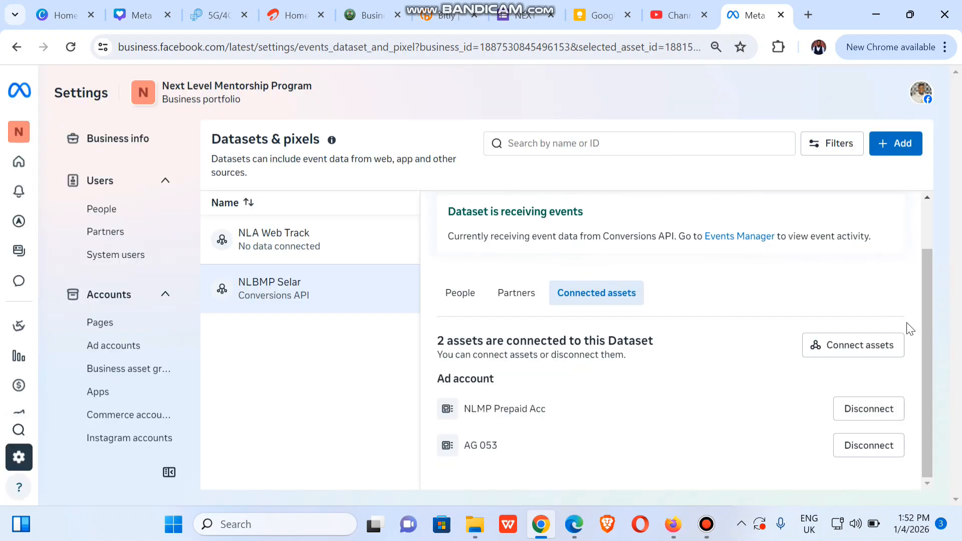
pyautogui.moveTo(922, 374); pyautogui.dragTo(920, 242)
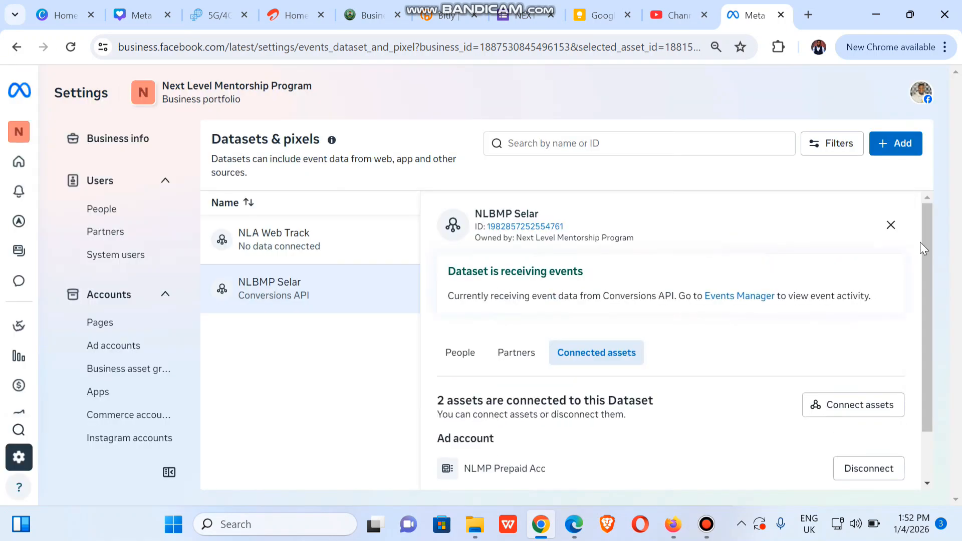
pyautogui.click(891, 225)
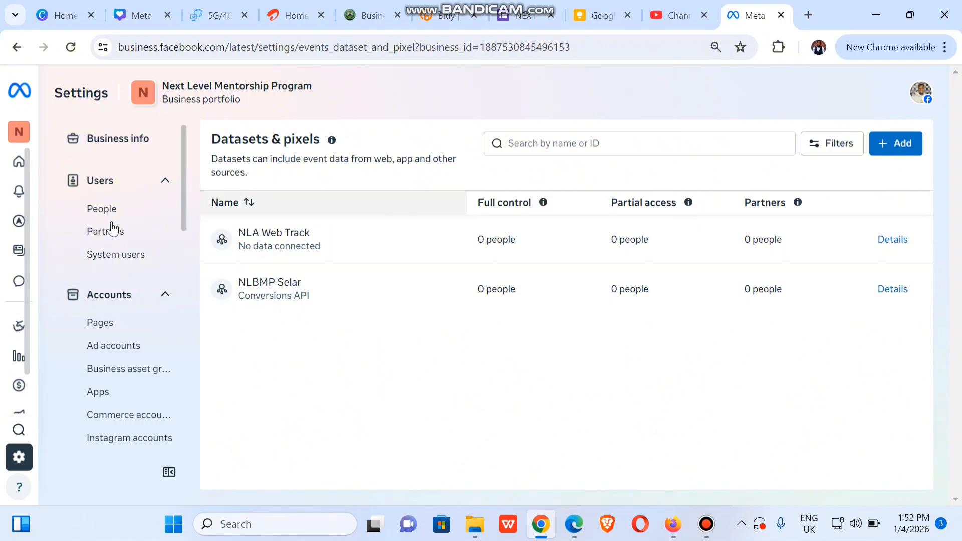
# - Reload the Datasets & pixels page and open the details of the NLBMP Selar dataset
pyautogui.click(71, 48)
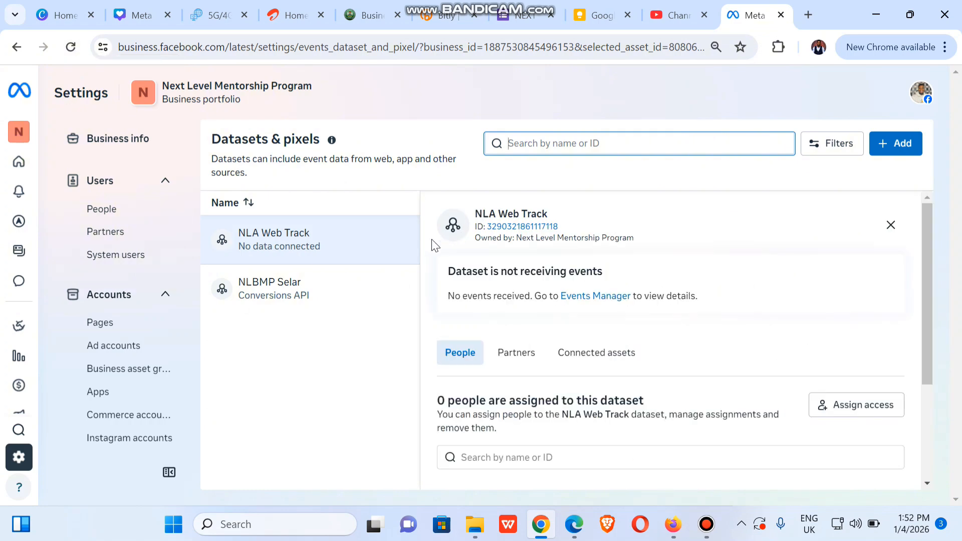
pyautogui.click(346, 295)
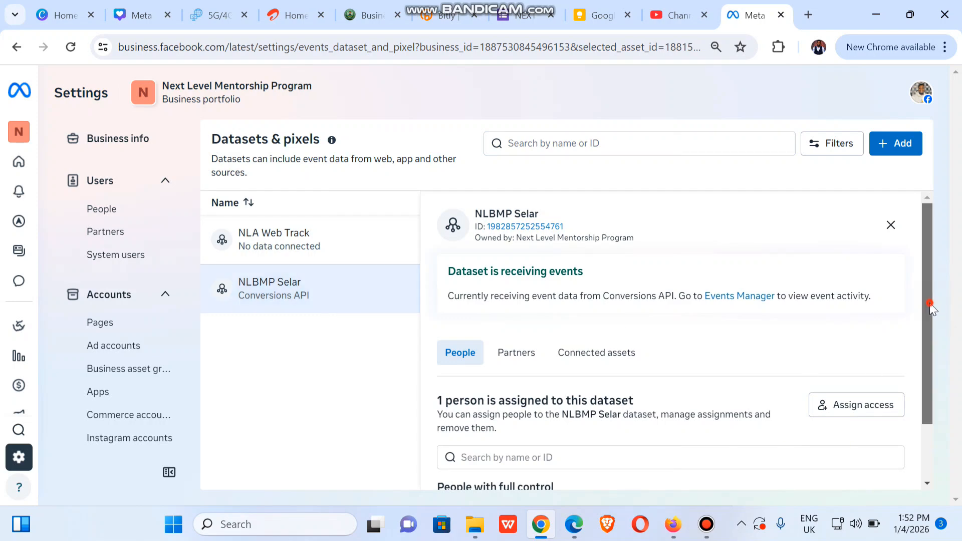
pyautogui.moveTo(930, 303); pyautogui.dragTo(928, 254)
pyautogui.moveTo(929, 196); pyautogui.dragTo(928, 169)
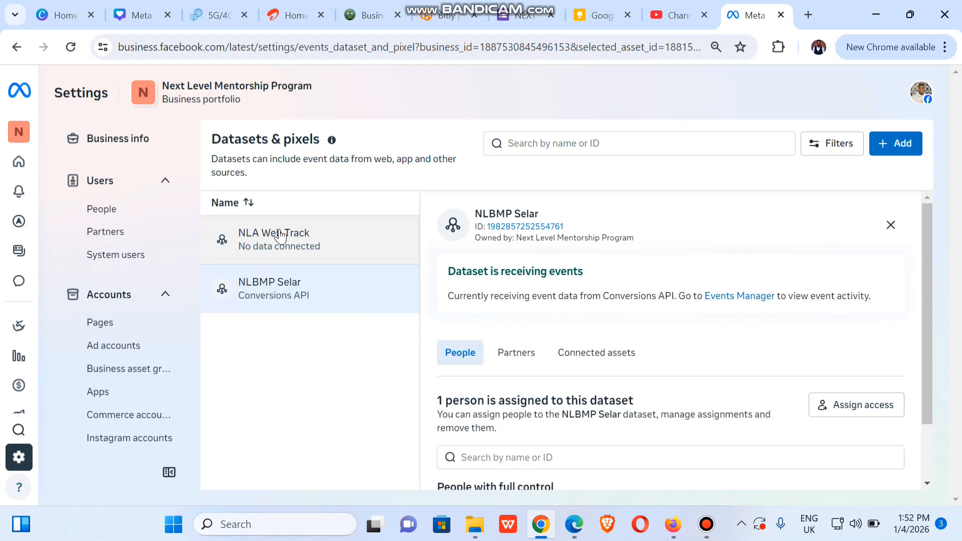
pyautogui.moveTo(20, 173)
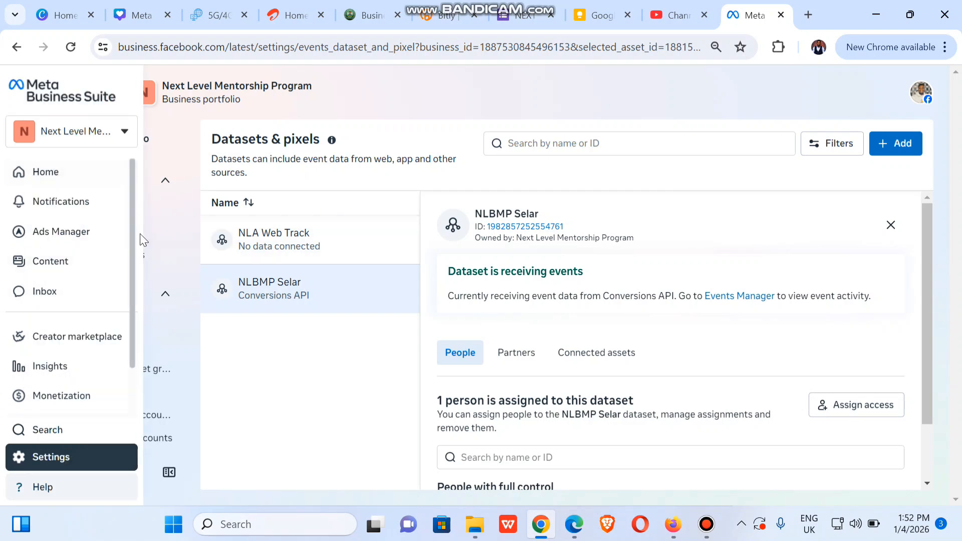
pyautogui.scroll(-1, 128, 310)
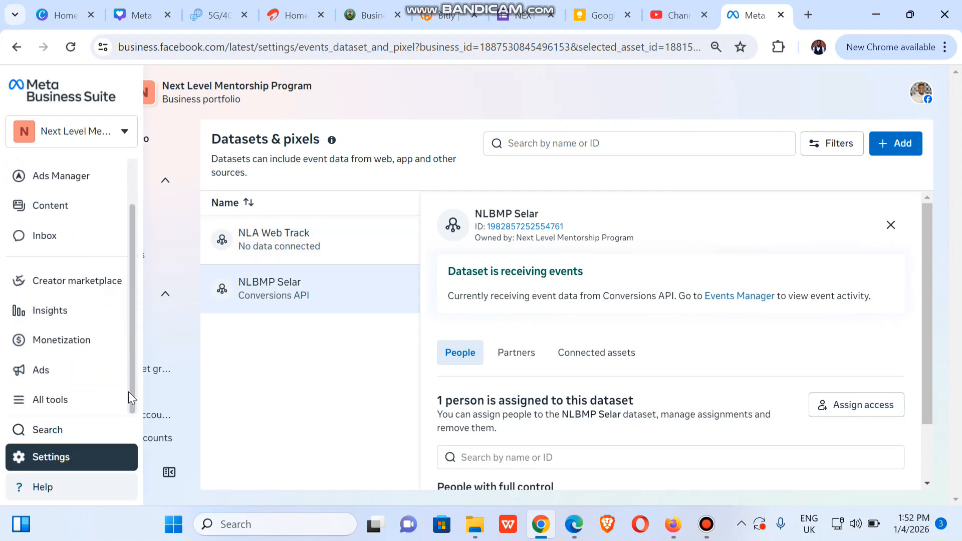
pyautogui.click(19, 407)
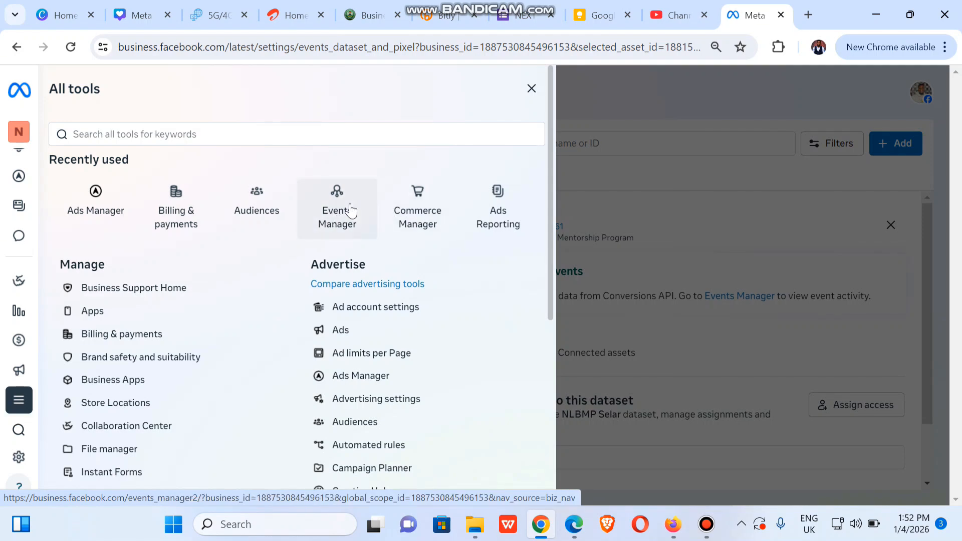
pyautogui.click(672, 236)
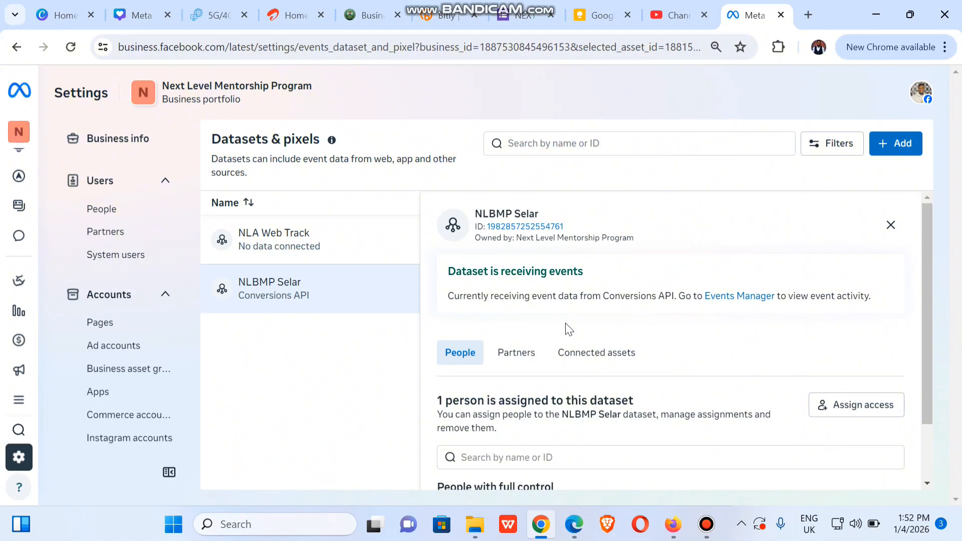
# - Open the NLBMP Selar dataset in Events Manager and review its overview and events list
pyautogui.click(726, 299)
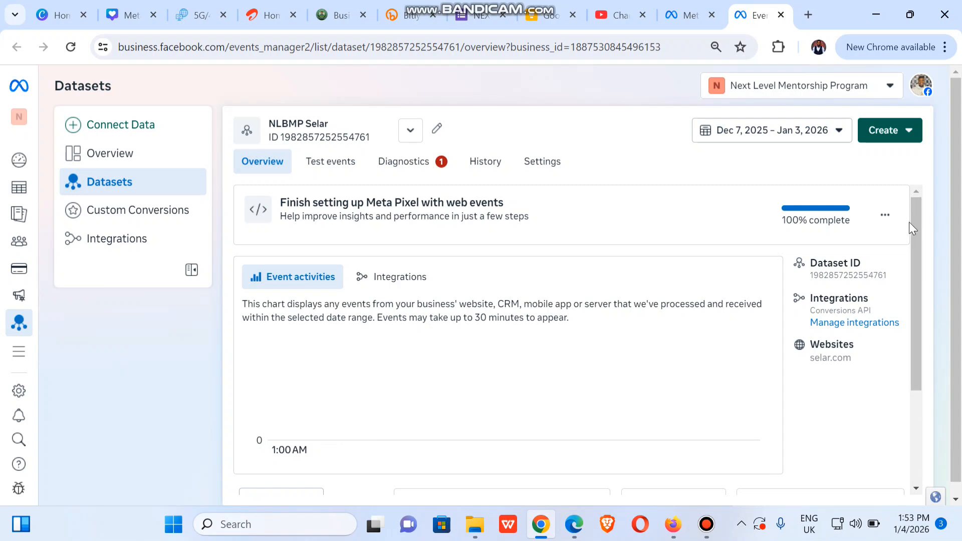
pyautogui.click(916, 234)
pyautogui.moveTo(916, 234); pyautogui.dragTo(922, 335)
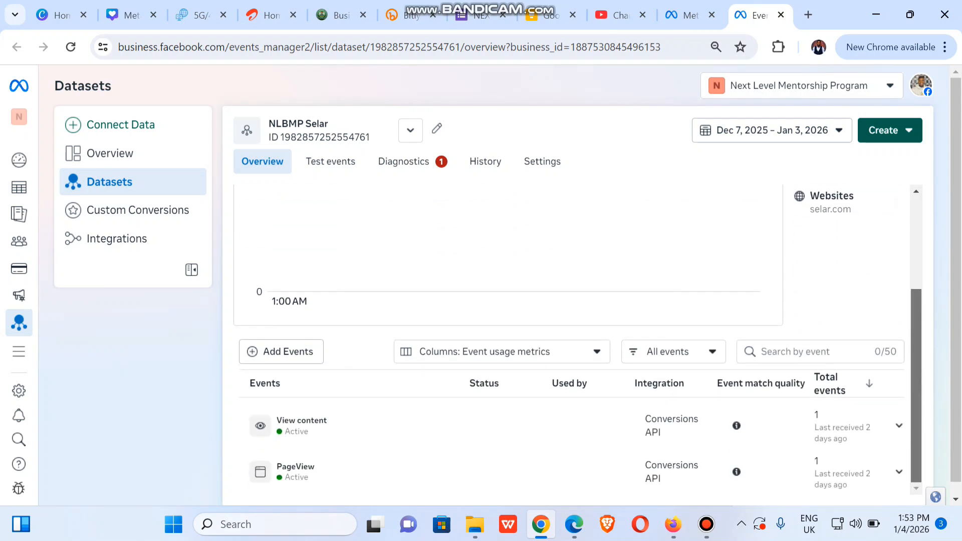
pyautogui.moveTo(923, 491); pyautogui.dragTo(905, 201)
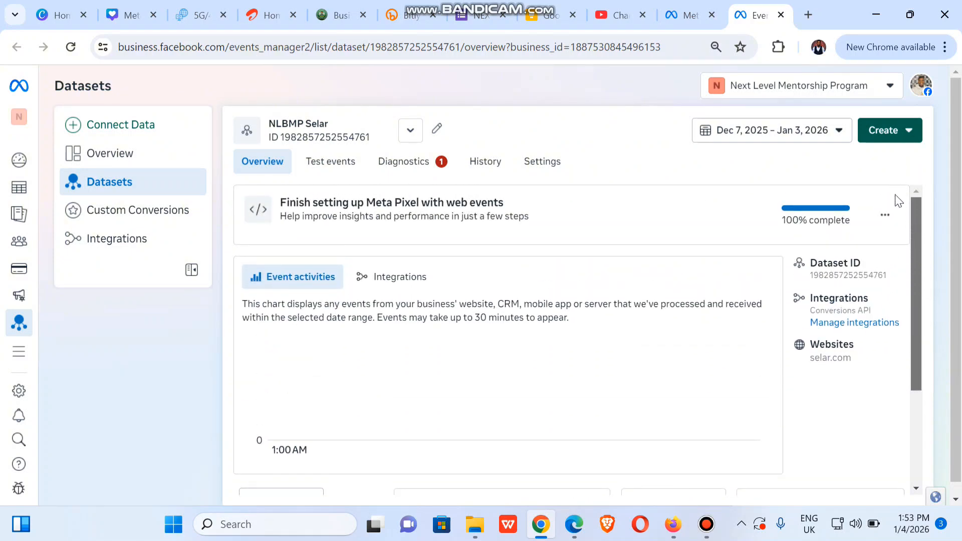
pyautogui.moveTo(914, 235); pyautogui.dragTo(913, 346)
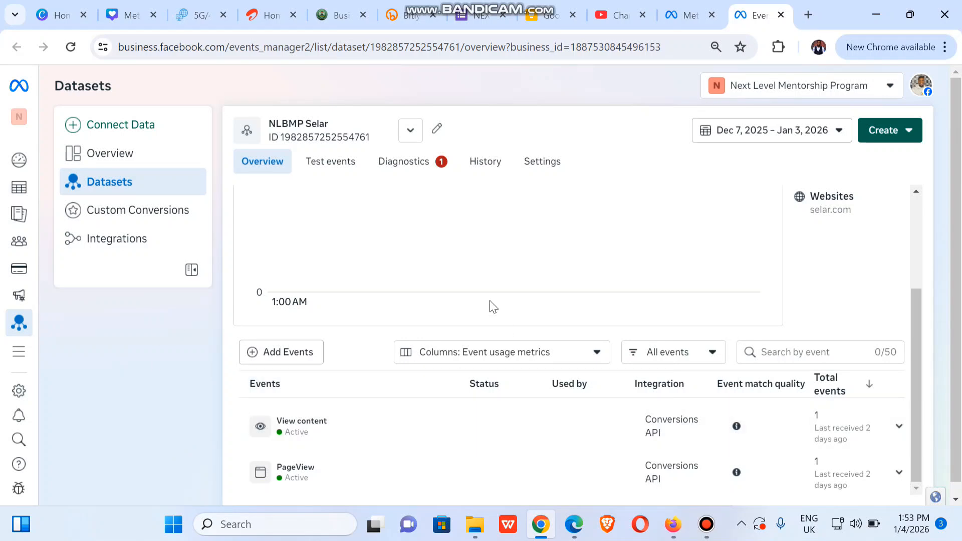
# - Open the Next Level Mentorship Academy store at selar.com/m/nextlevelmp in a new browser tab and view its Next Level Business Mentorship Program product
pyautogui.click(811, 20)
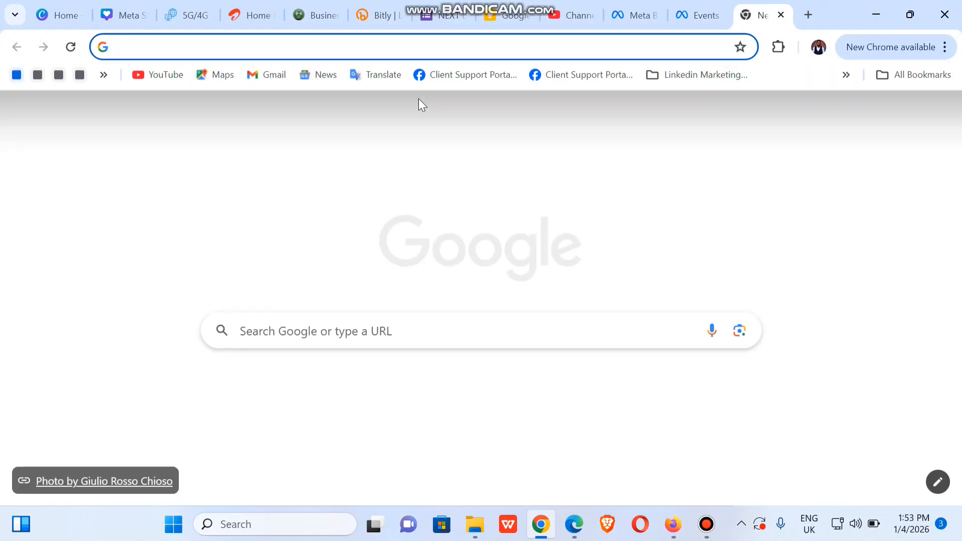
pyautogui.write('selar.com')
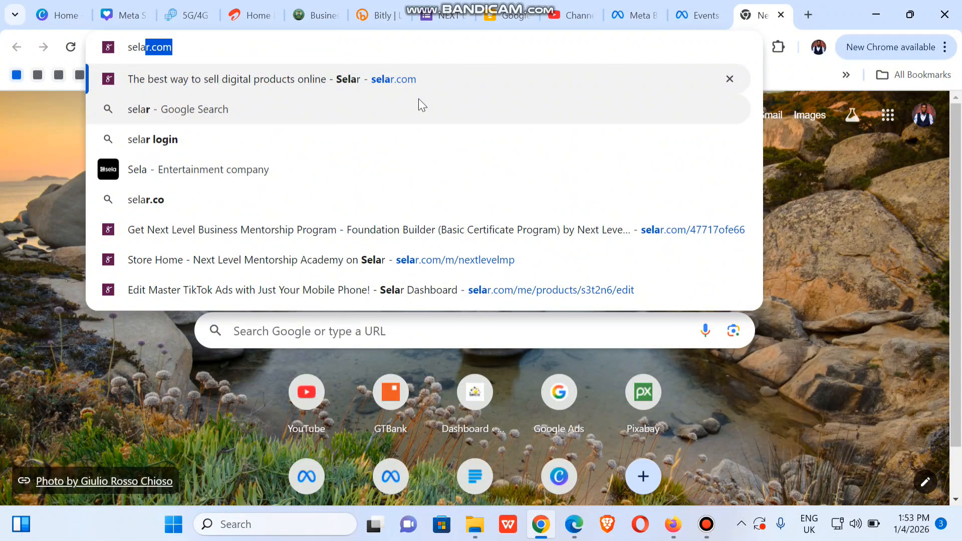
pyautogui.click(332, 266)
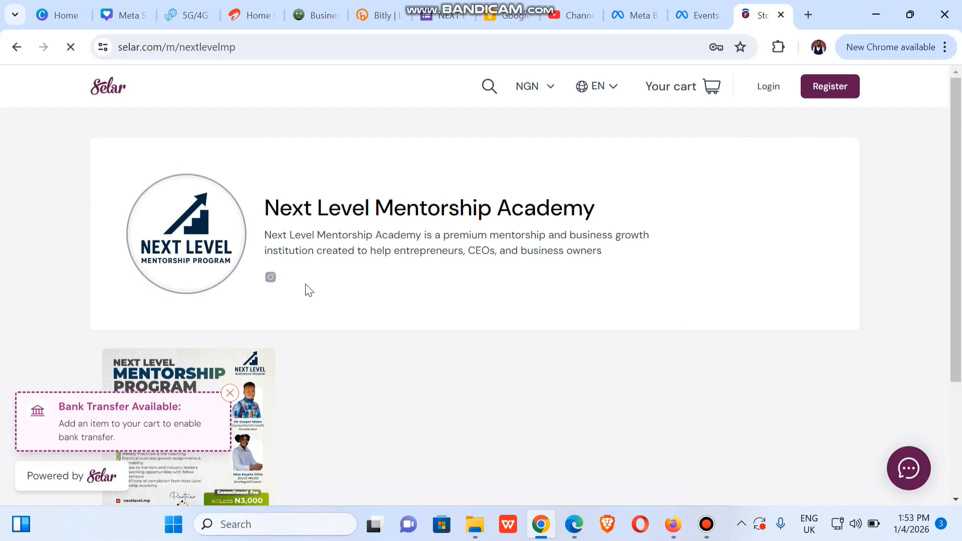
pyautogui.click(230, 393)
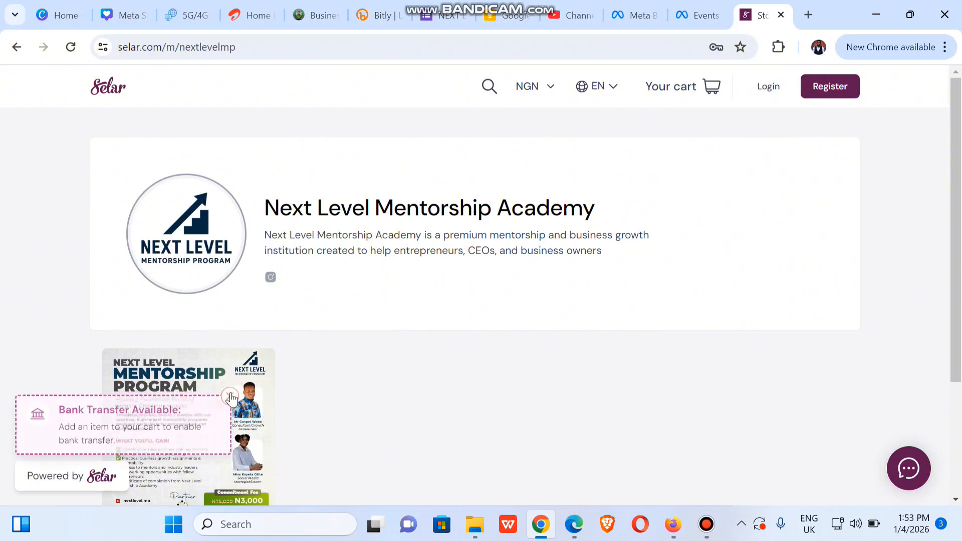
pyautogui.moveTo(957, 138); pyautogui.dragTo(954, 280)
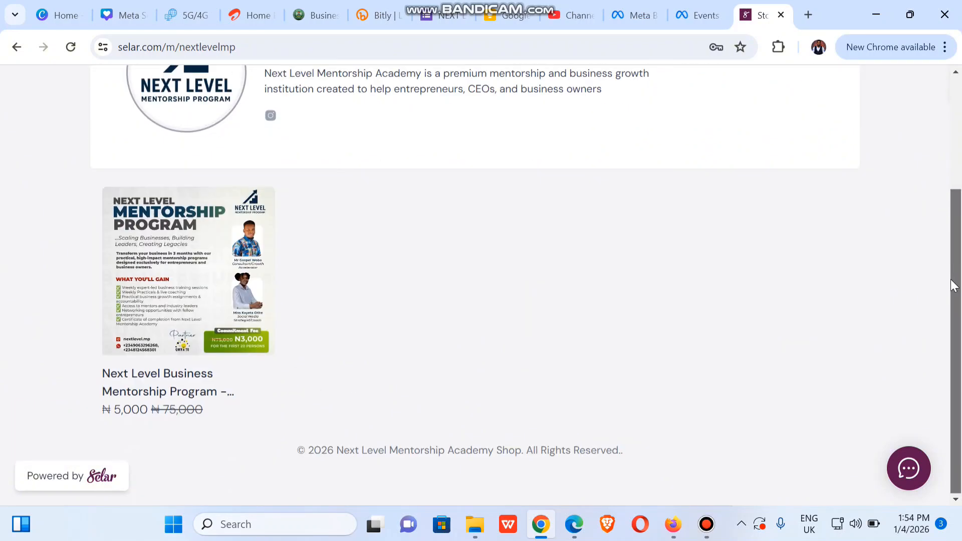
pyautogui.moveTo(208, 317)
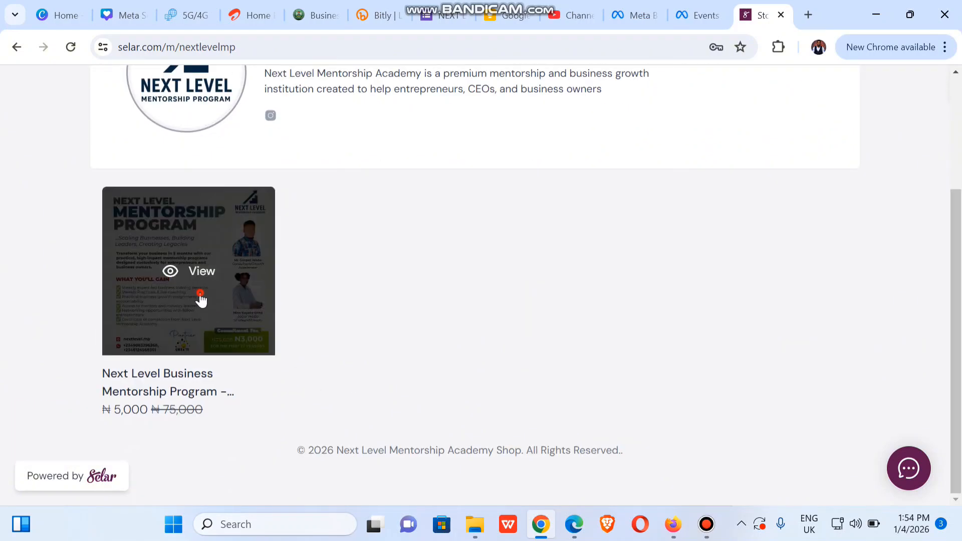
pyautogui.click(201, 299)
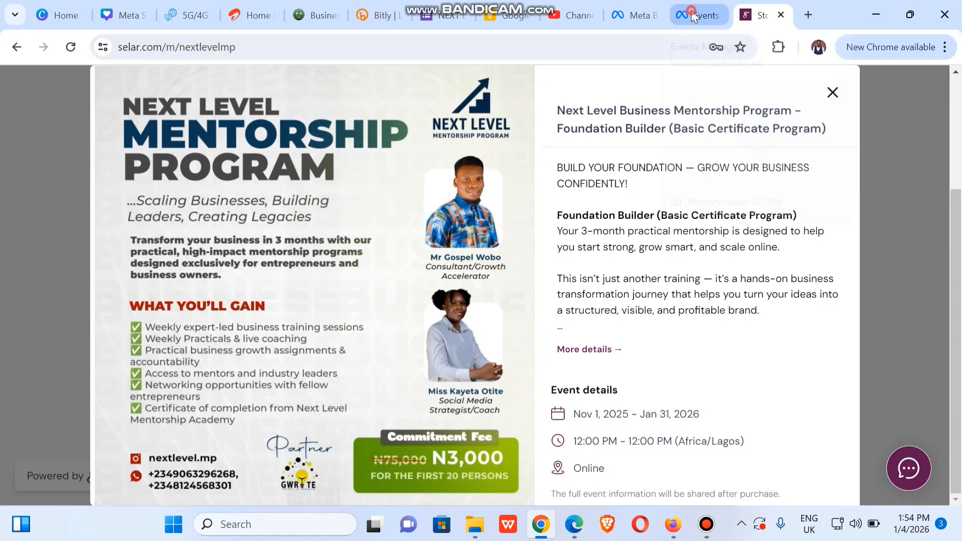
# - Return to the NLBMP Selar dataset in Events Manager and open the event setup tool from the dataset's settings
pyautogui.click(691, 11)
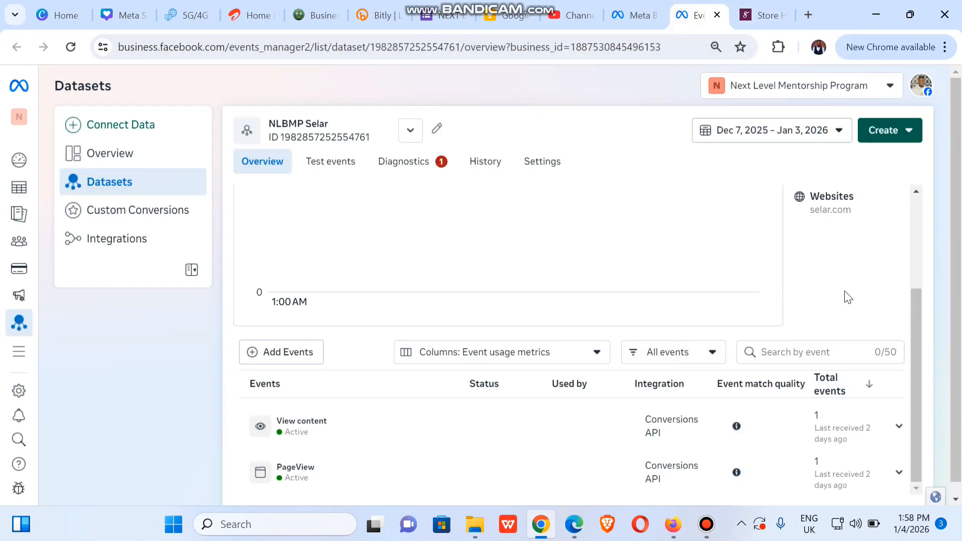
pyautogui.moveTo(919, 383); pyautogui.dragTo(886, 222)
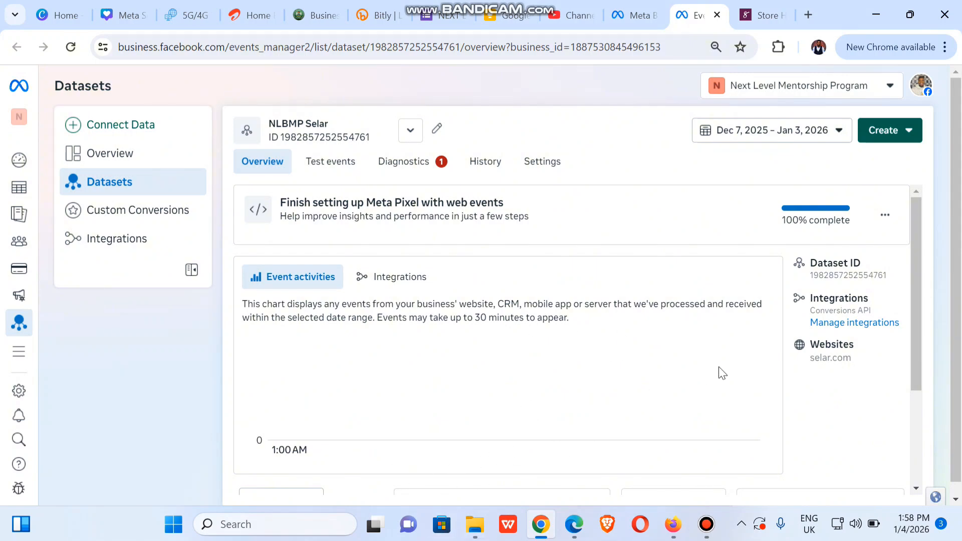
pyautogui.moveTo(913, 294); pyautogui.dragTo(918, 257)
pyautogui.click(557, 168)
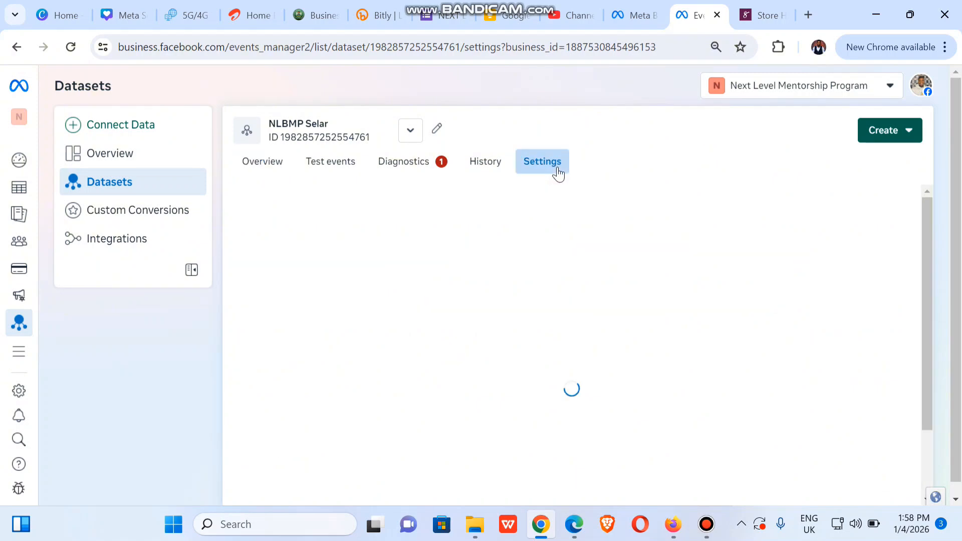
pyautogui.moveTo(926, 217); pyautogui.dragTo(928, 341)
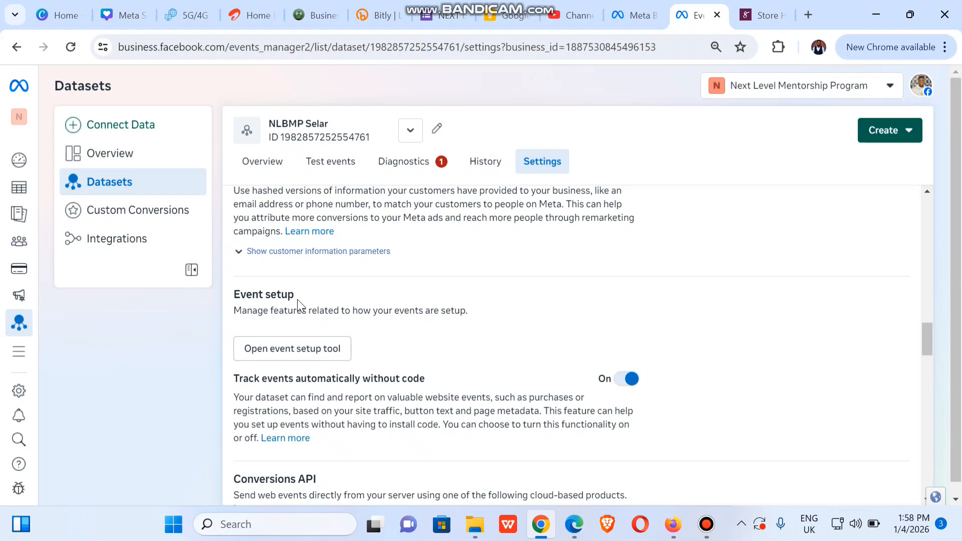
pyautogui.click(270, 351)
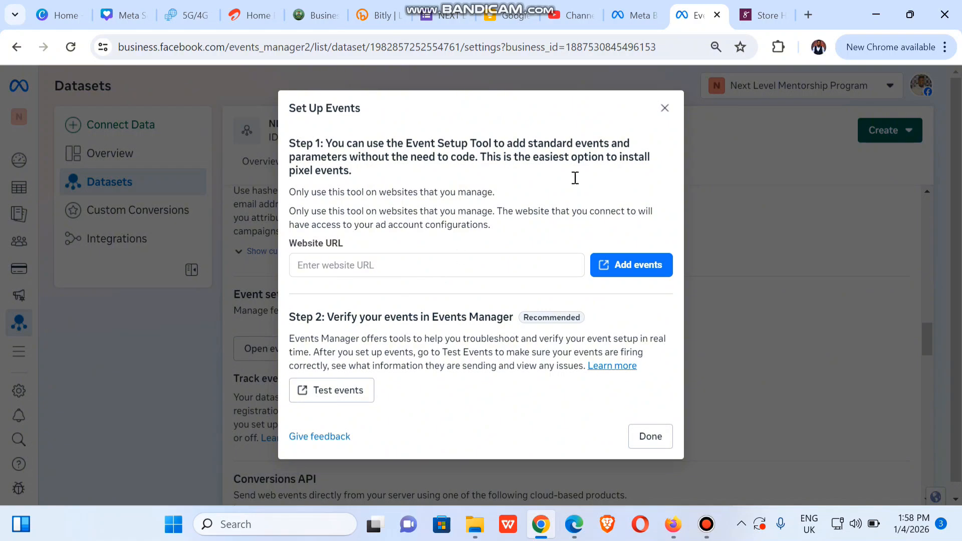
# - Close the product preview on the Selar store and copy the store page's URL
pyautogui.click(762, 15)
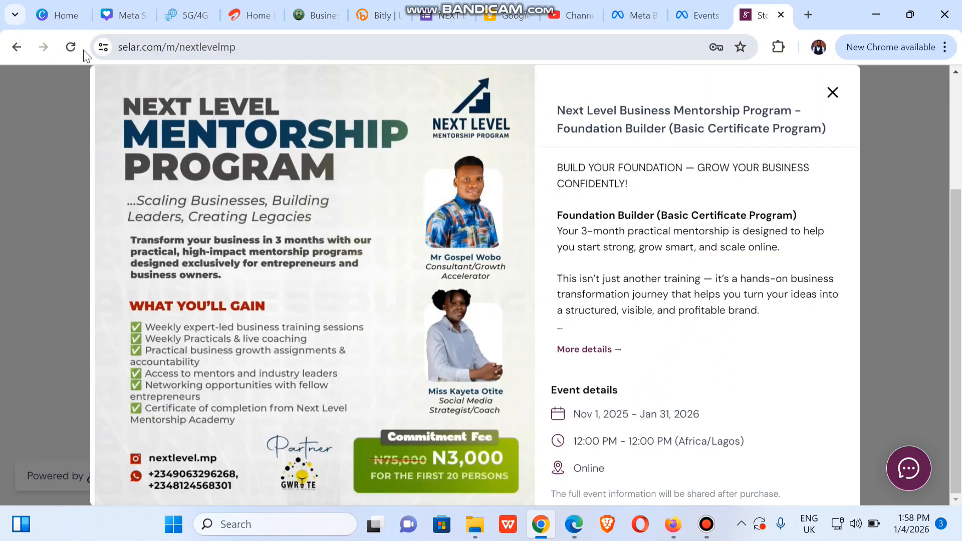
pyautogui.click(46, 131)
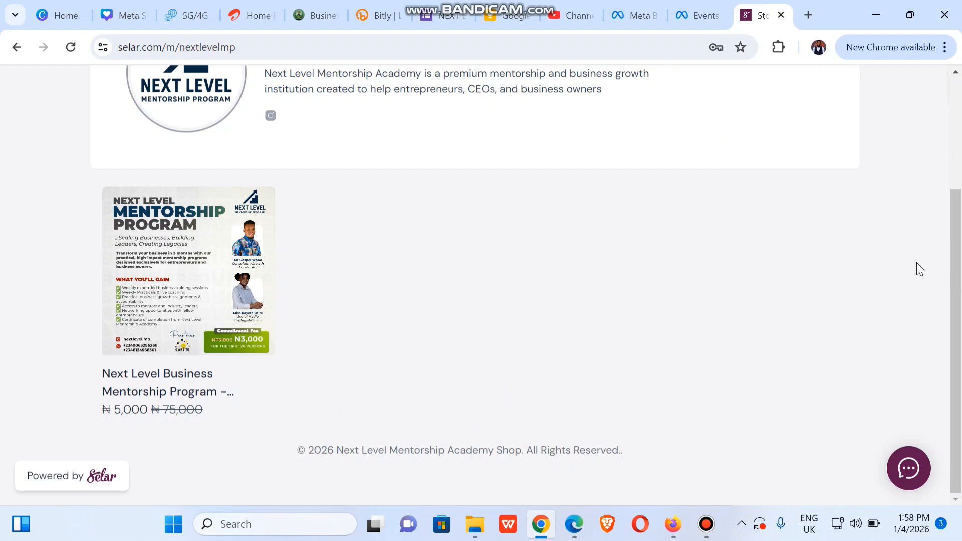
pyautogui.scroll(3, 959, 286)
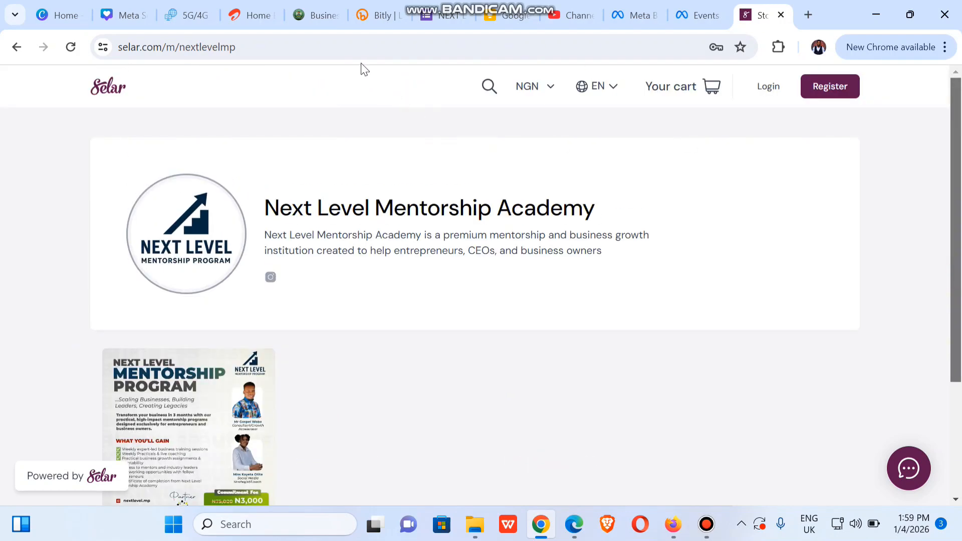
pyautogui.click(357, 49)
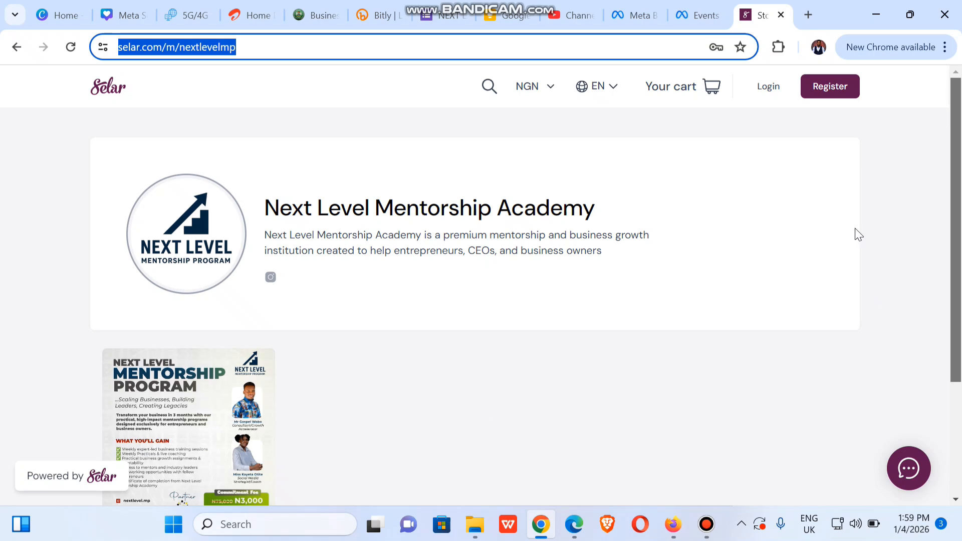
pyautogui.click(701, 15)
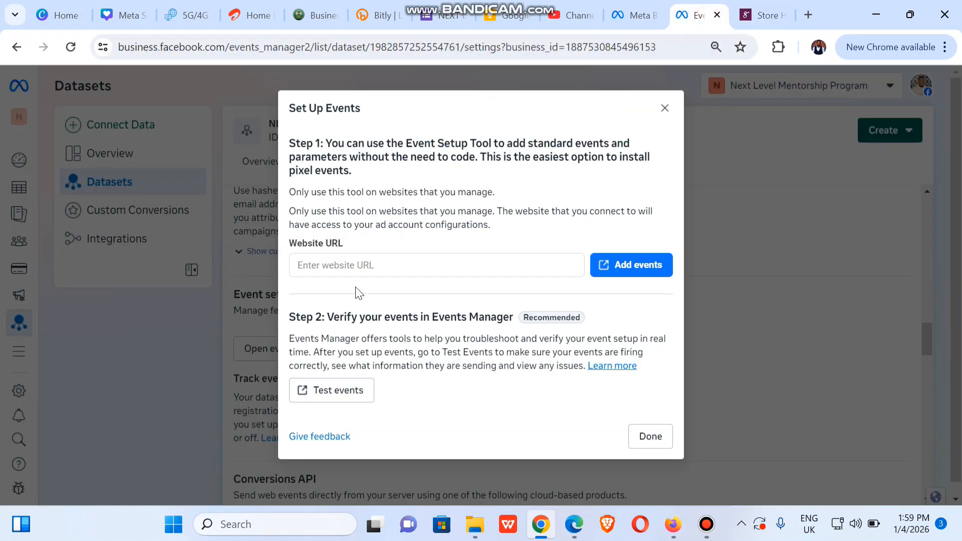
pyautogui.click(350, 265)
pyautogui.write('https://selar.com/m/nextlevelmp')
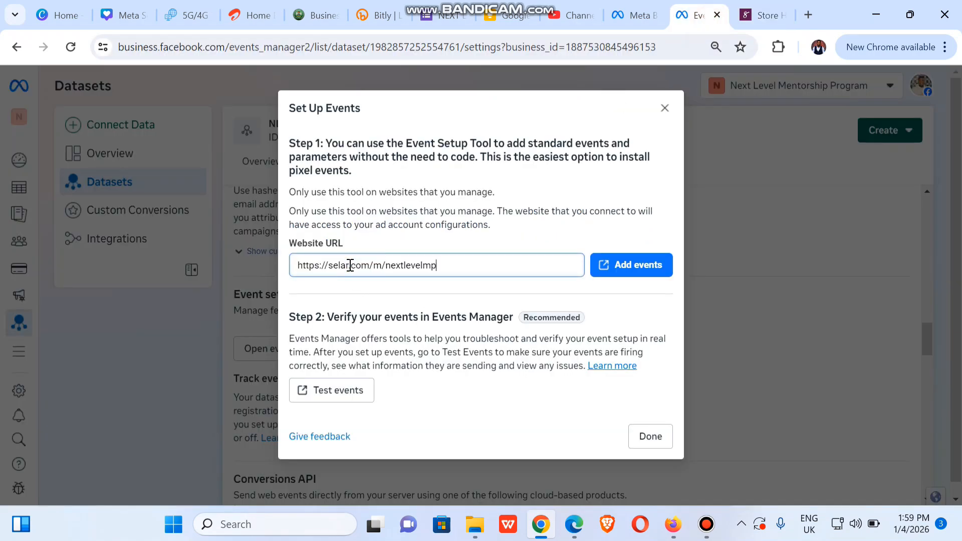
pyautogui.click(655, 272)
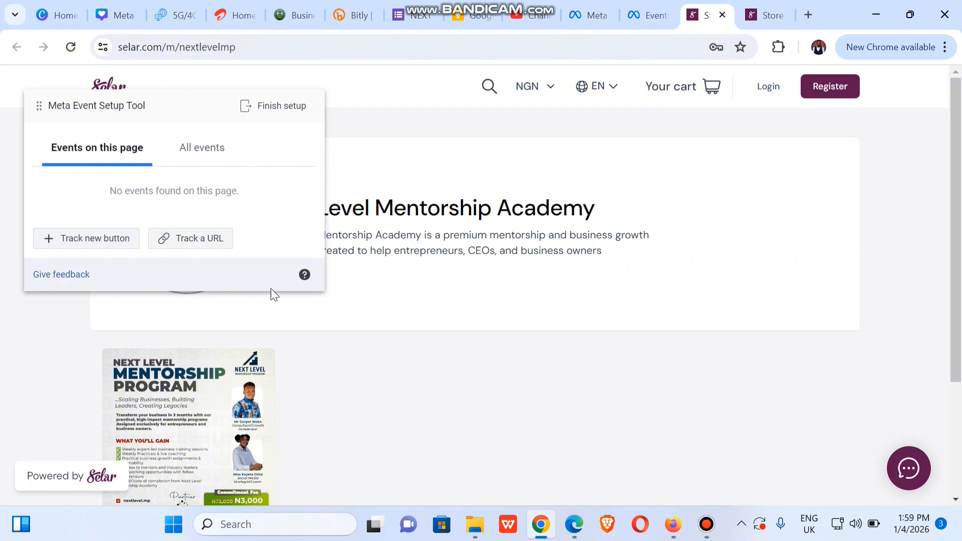
# - Track the Next Level Business Mentorship Program product link as a View Content event without including a value
pyautogui.moveTo(954, 248); pyautogui.dragTo(961, 319)
pyautogui.moveTo(166, 376)
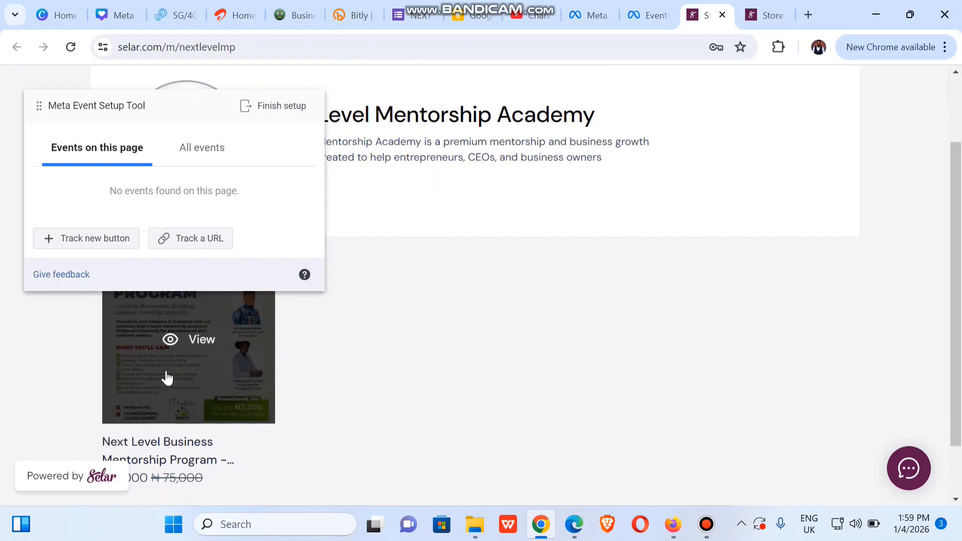
pyautogui.click(78, 242)
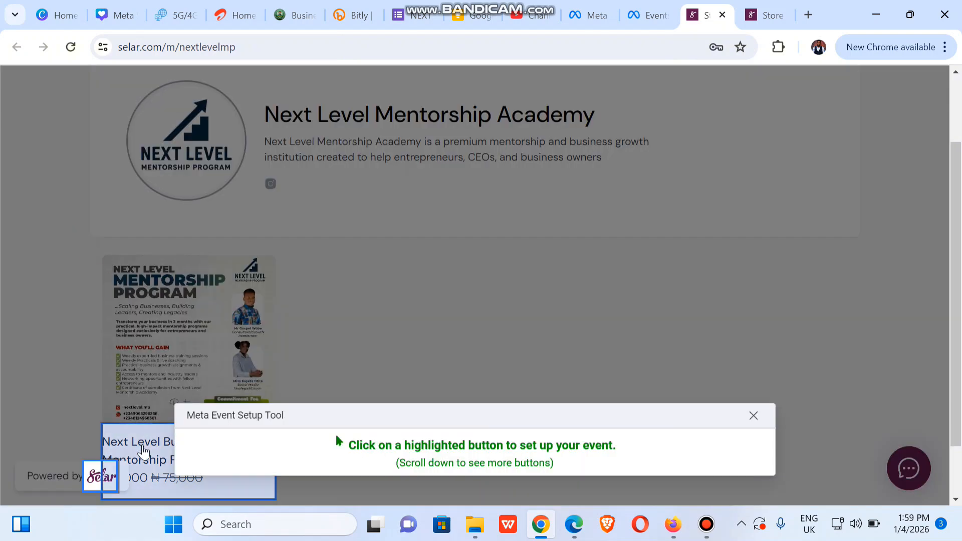
pyautogui.click(144, 451)
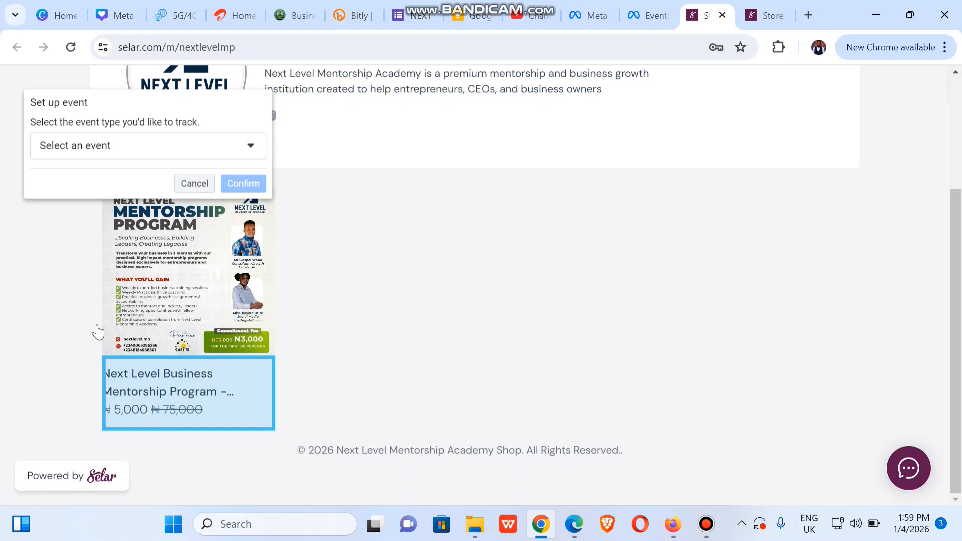
pyautogui.click(92, 154)
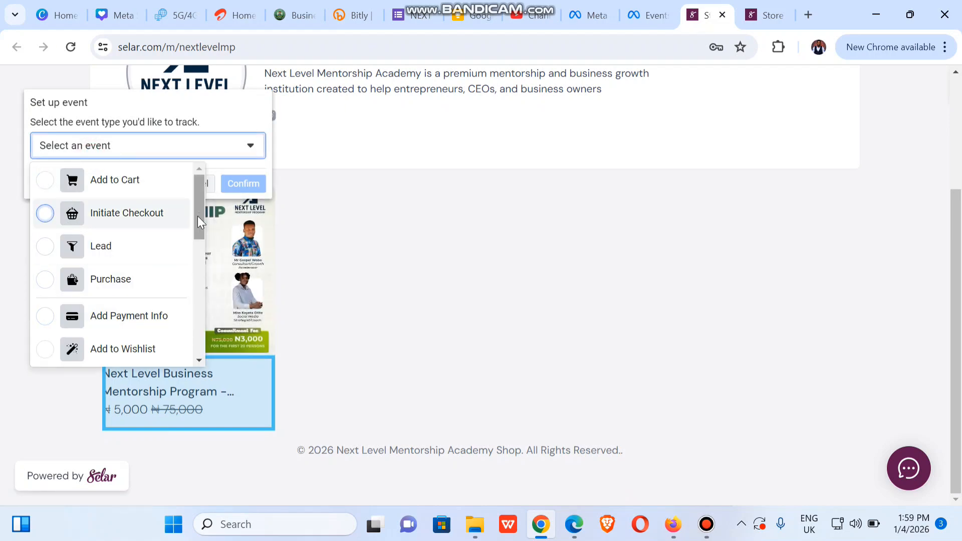
pyautogui.scroll(-3, 197, 215)
pyautogui.scroll(-1, 194, 272)
pyautogui.moveTo(195, 272); pyautogui.dragTo(197, 345)
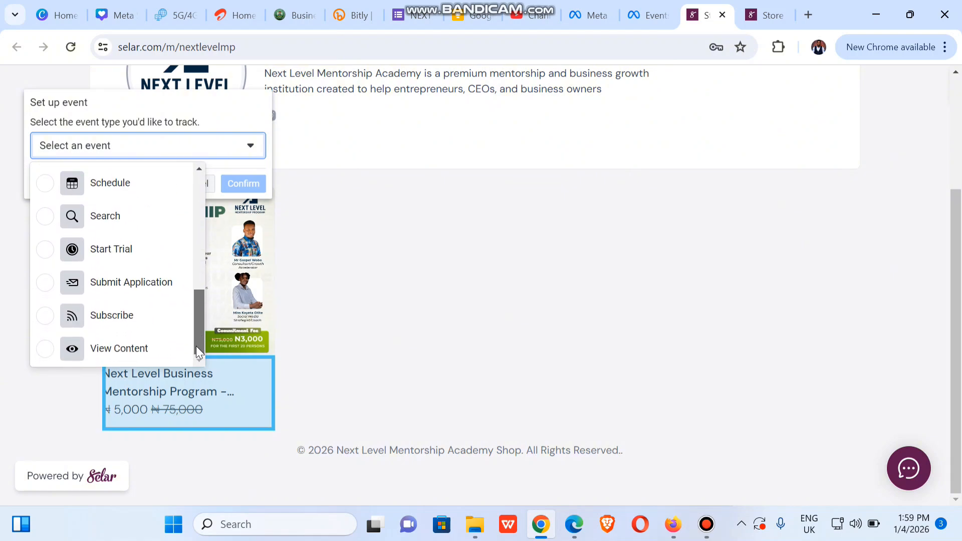
pyautogui.click(45, 348)
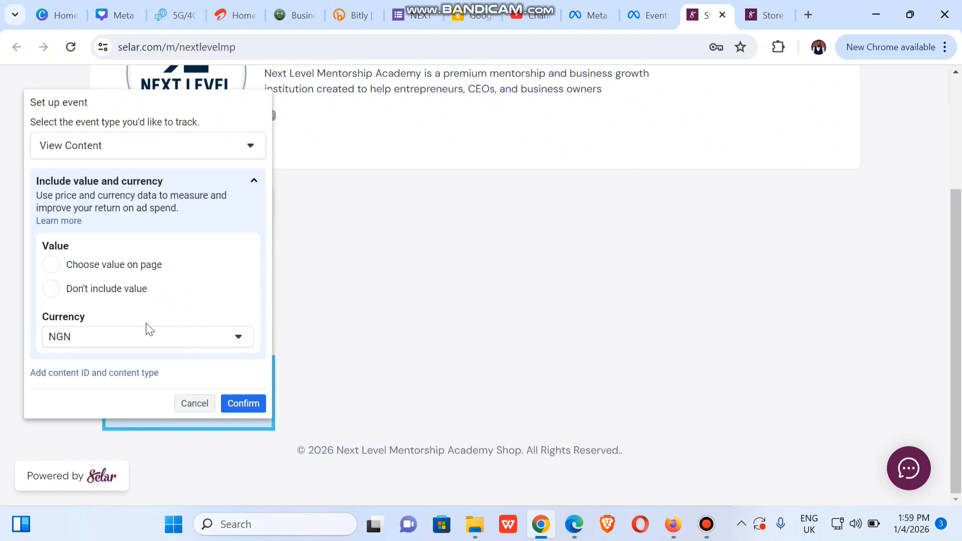
pyautogui.click(87, 296)
pyautogui.click(243, 405)
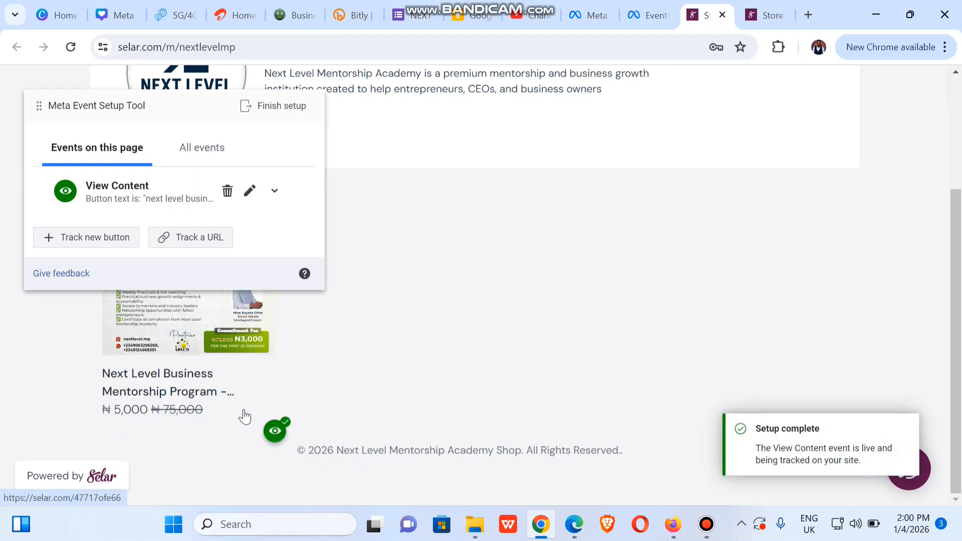
# - Open the Next Level Business Mentorship Program product preview and go to its full details page
pyautogui.click(186, 310)
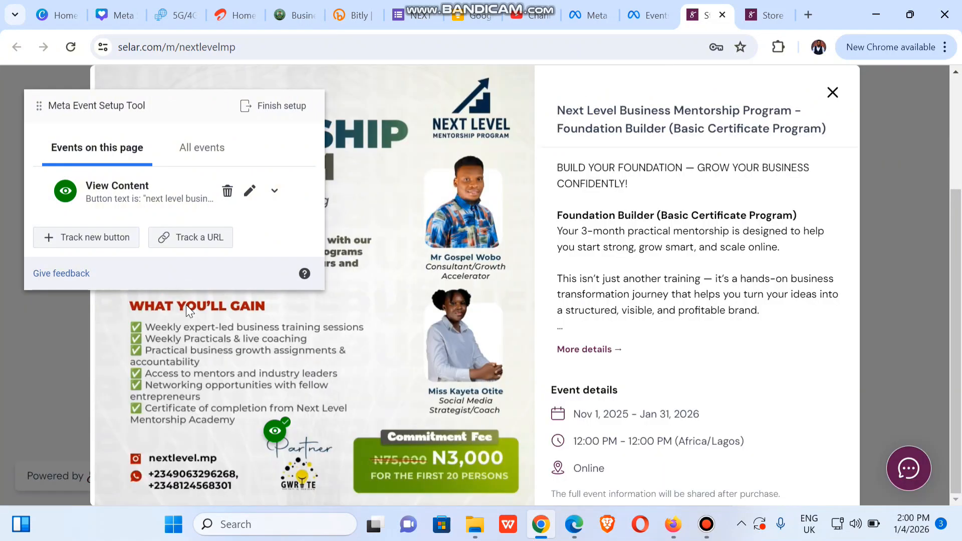
pyautogui.click(958, 249)
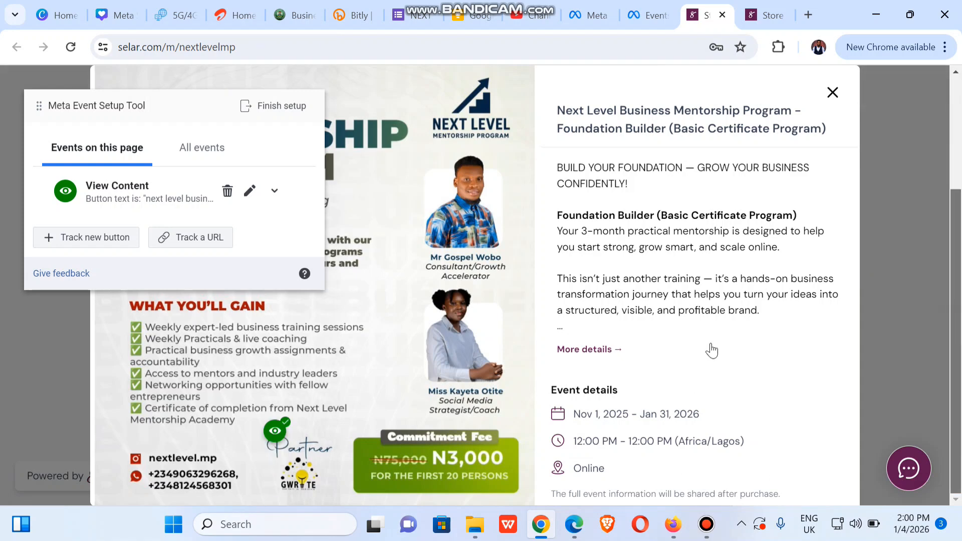
pyautogui.scroll(-2, 735, 316)
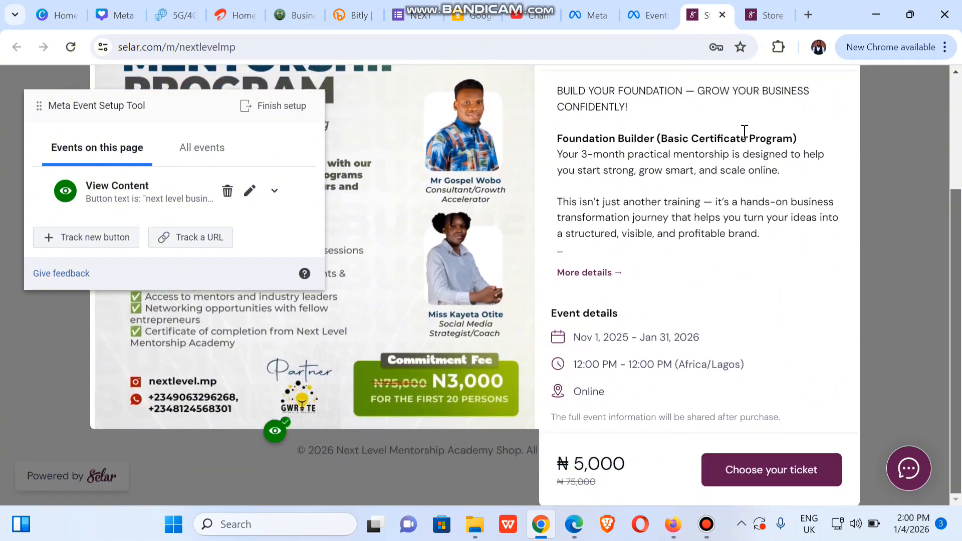
pyautogui.click(596, 275)
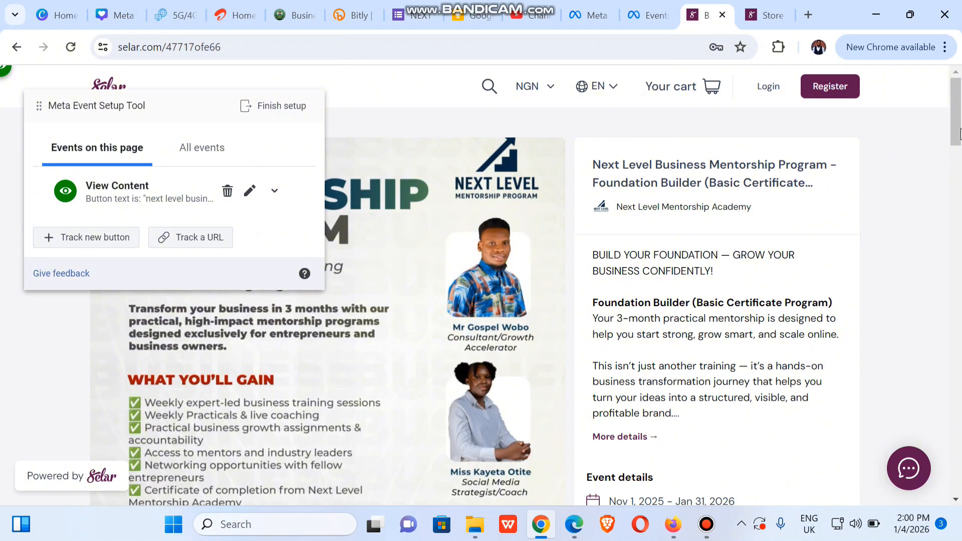
# - Track the "Choose your ticket" button as an Initiate Checkout event without including a value
pyautogui.moveTo(957, 133); pyautogui.dragTo(957, 190)
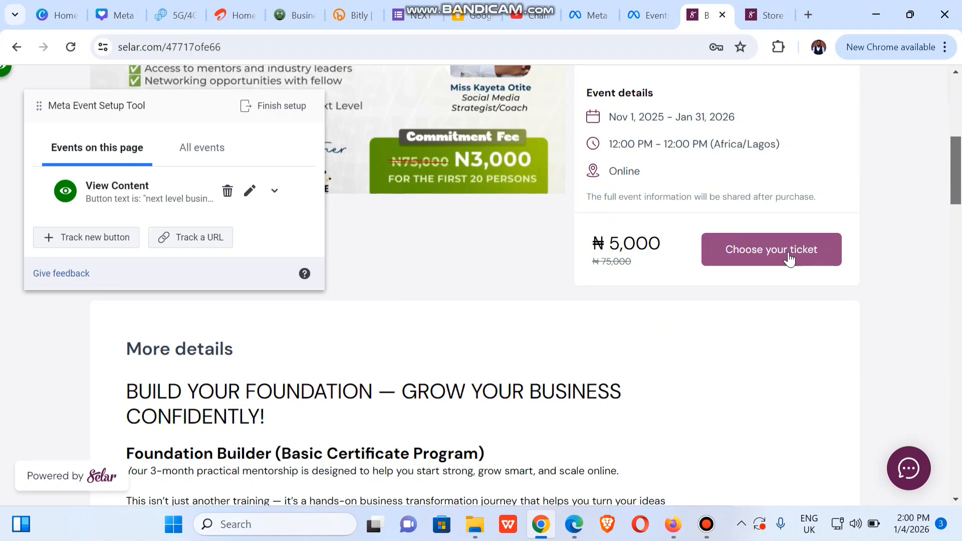
pyautogui.click(109, 250)
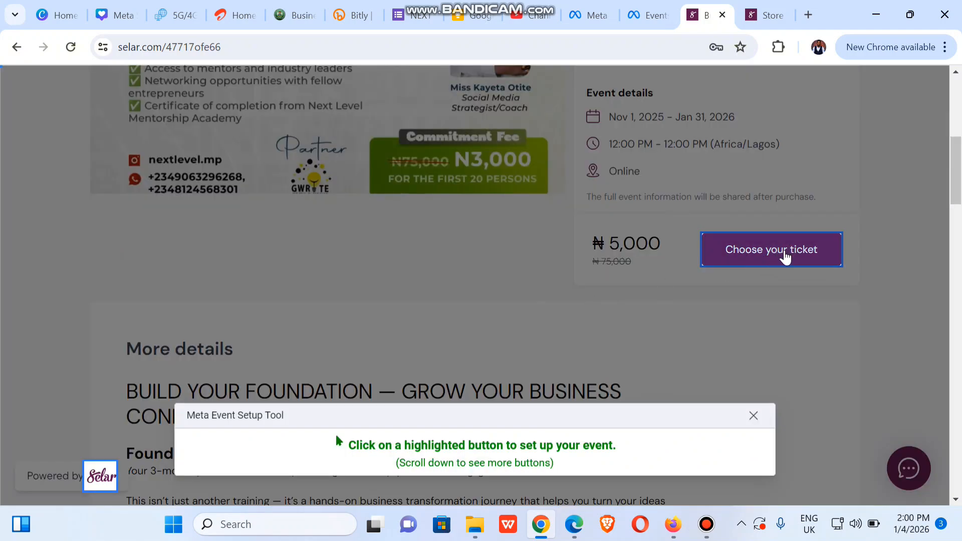
pyautogui.click(784, 256)
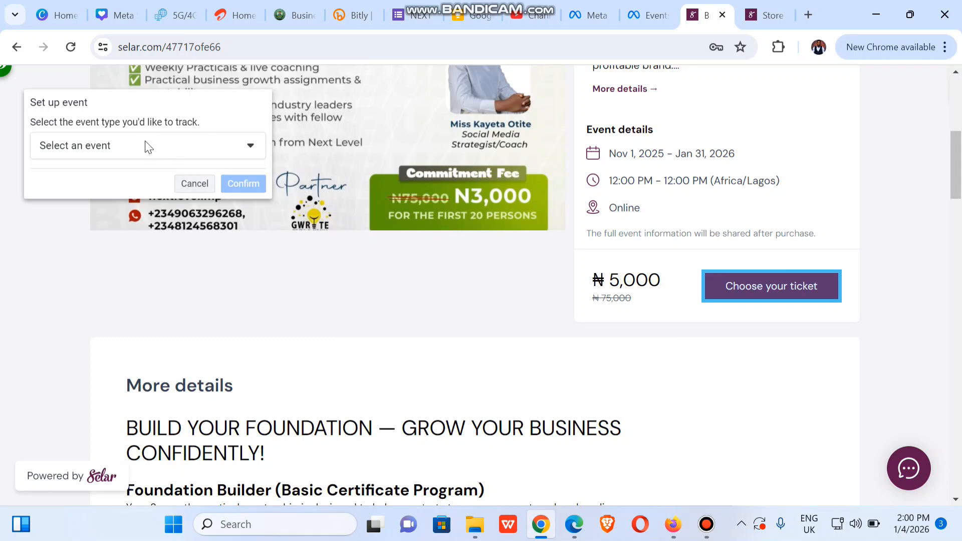
pyautogui.click(143, 145)
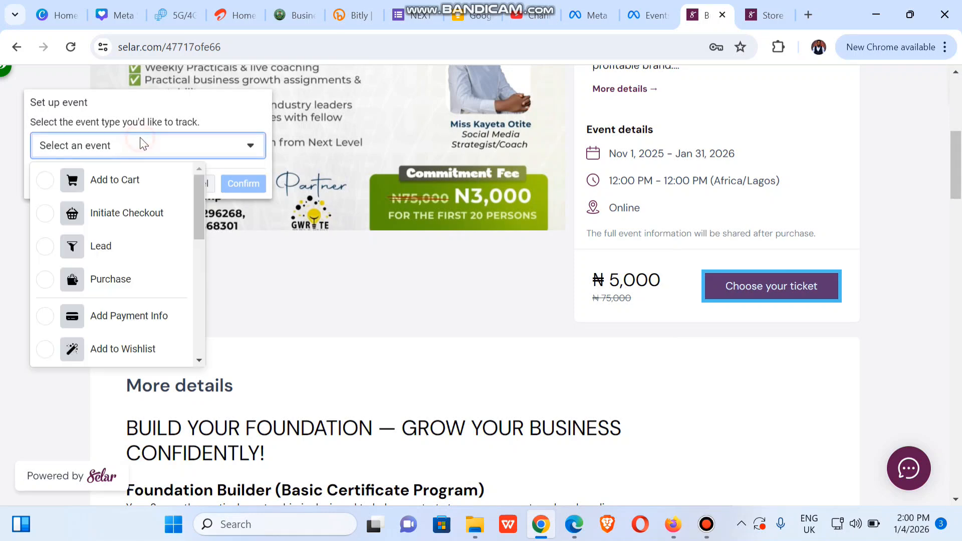
pyautogui.click(48, 212)
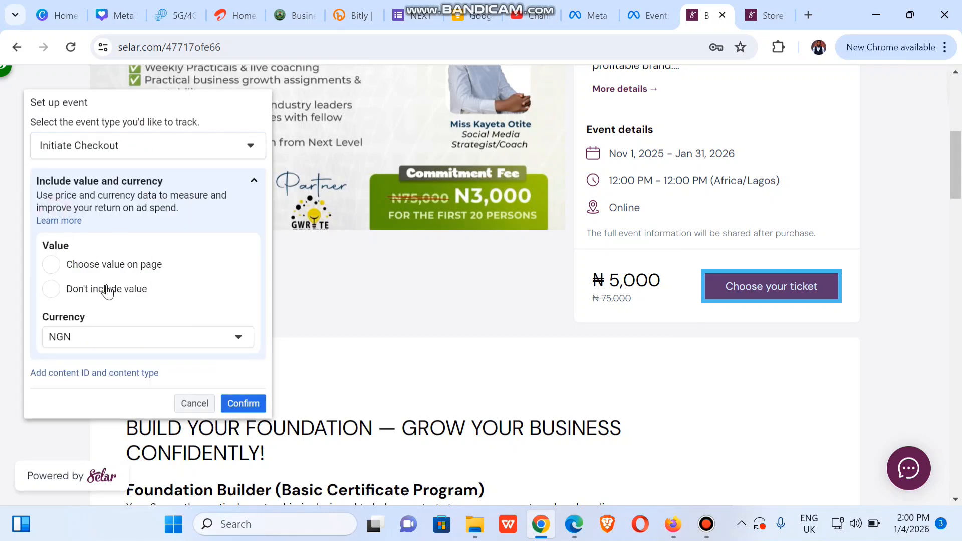
pyautogui.click(79, 288)
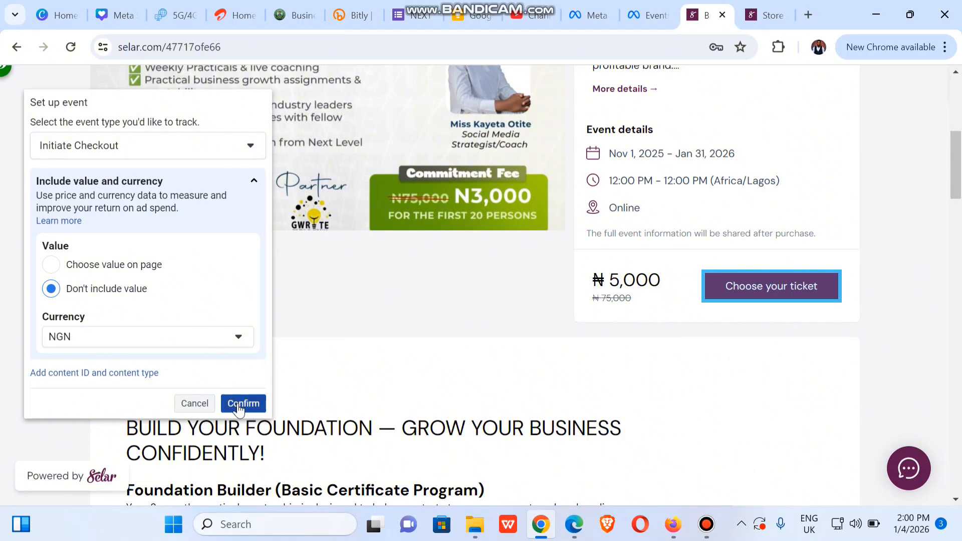
pyautogui.click(239, 407)
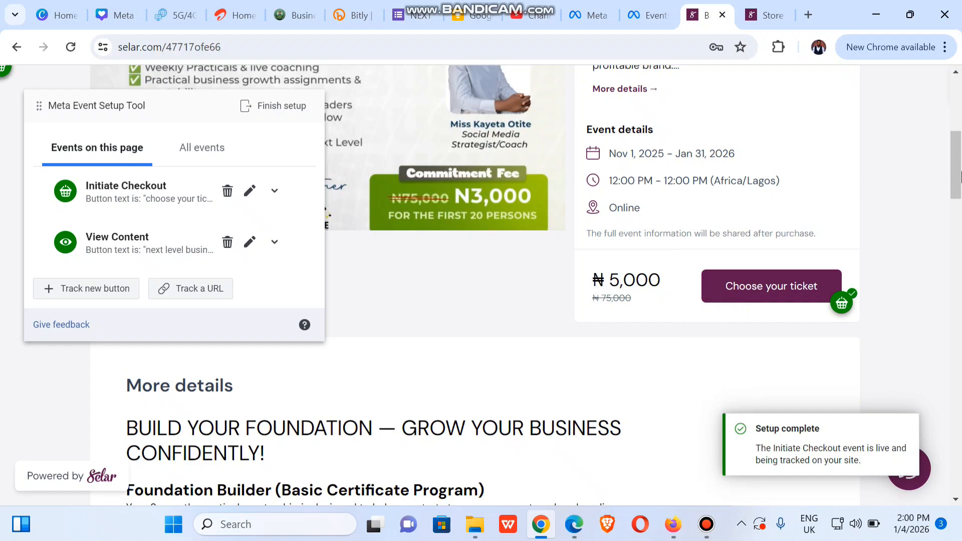
# - Open the product's ticket selection and set the BNLMP 301 ticket quantity to 1
pyautogui.moveTo(961, 177); pyautogui.dragTo(960, 210)
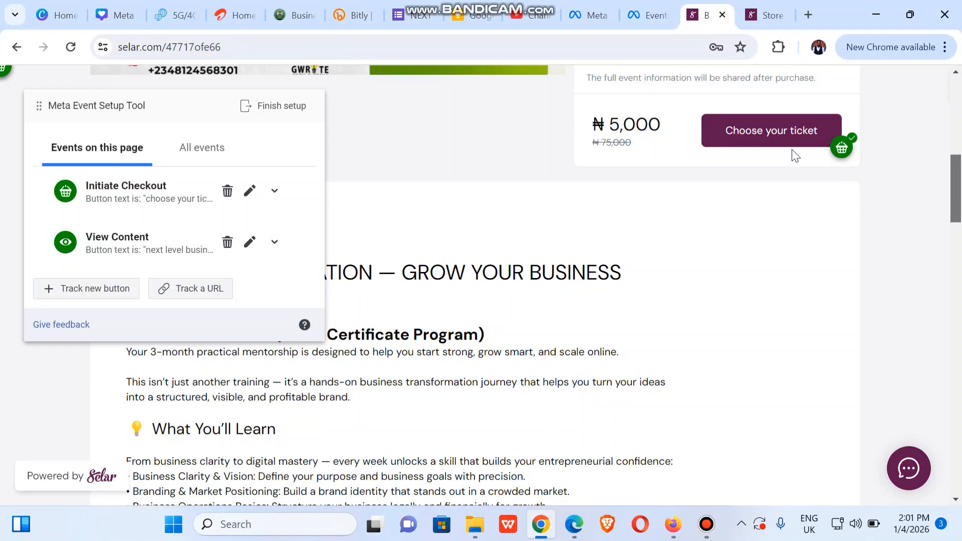
pyautogui.click(785, 138)
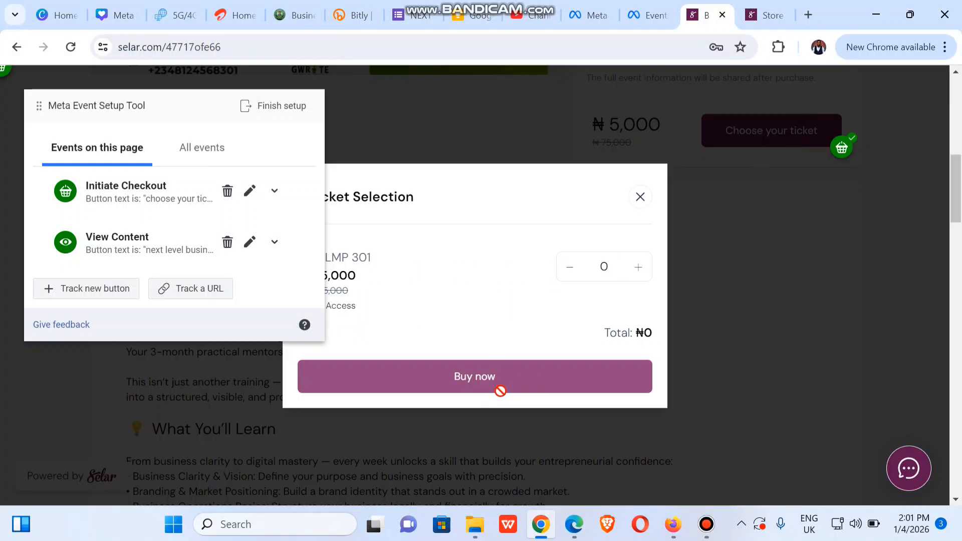
pyautogui.click(636, 274)
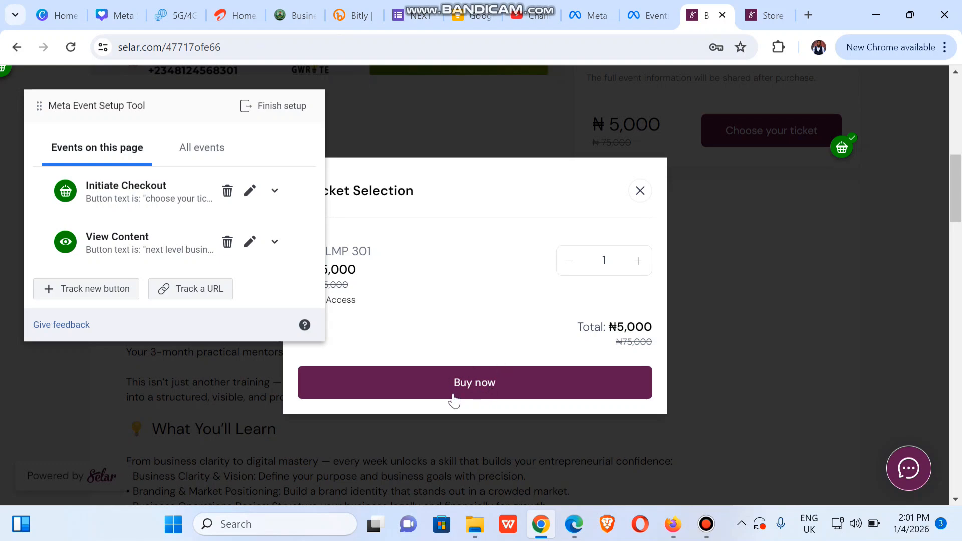
# - Track the "Buy now" button in the ticket selection as an Add to Cart event without including a value
pyautogui.click(76, 300)
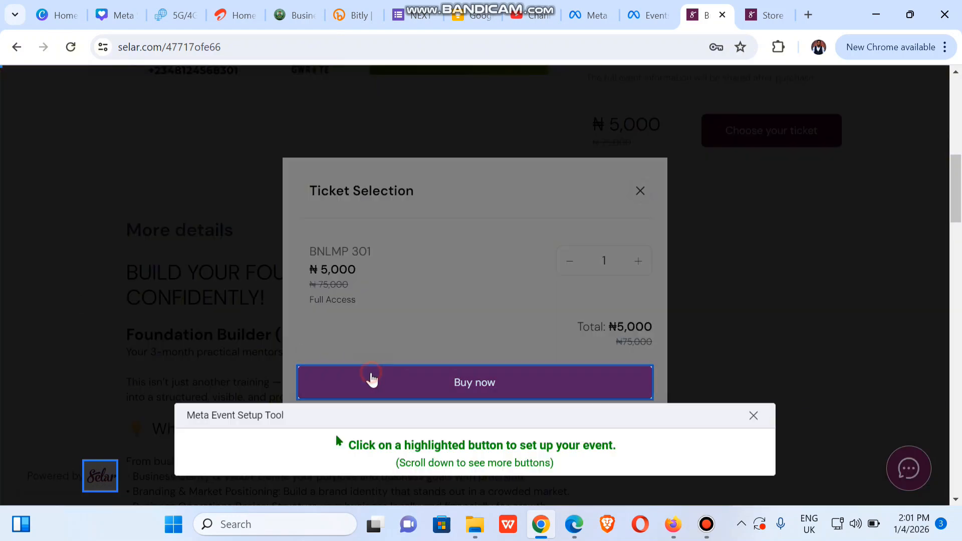
pyautogui.click(370, 381)
pyautogui.click(150, 150)
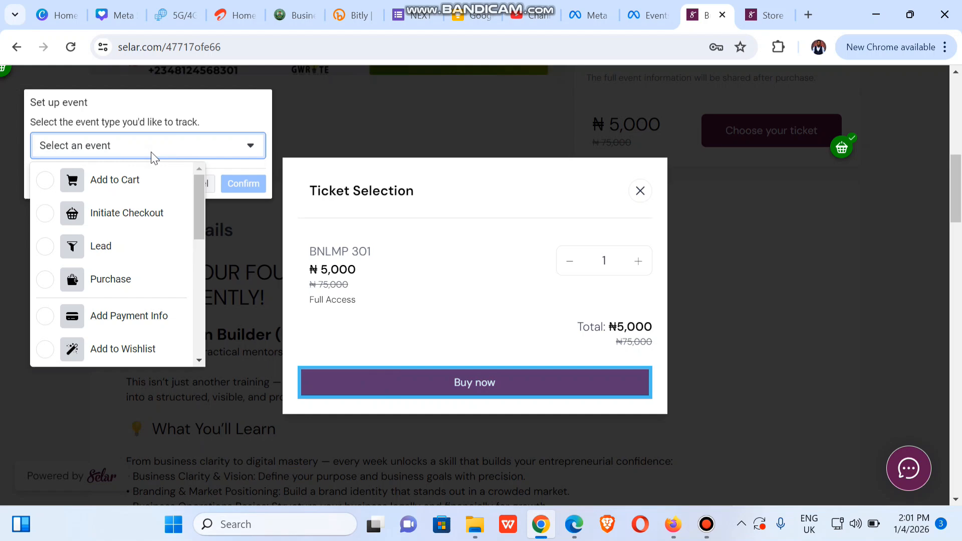
pyautogui.click(96, 177)
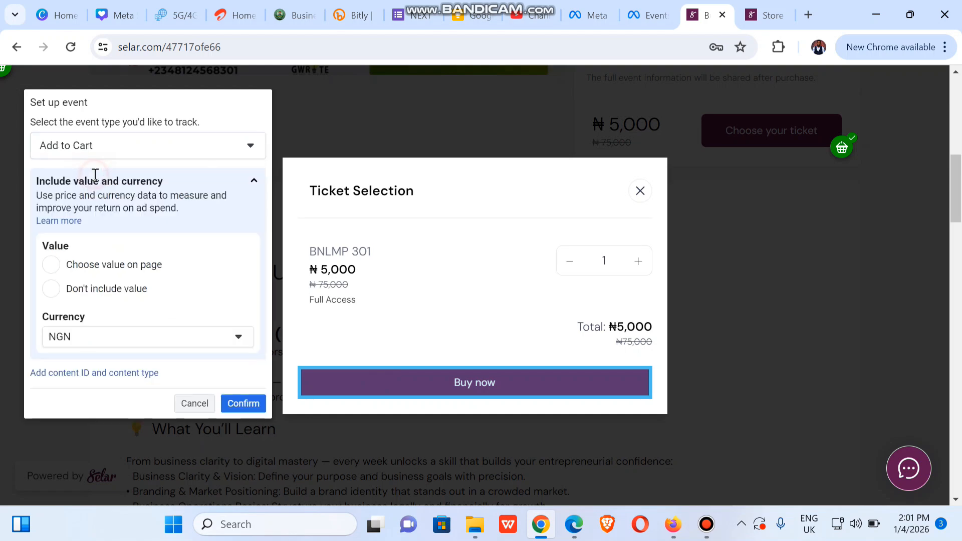
pyautogui.click(113, 292)
pyautogui.click(244, 405)
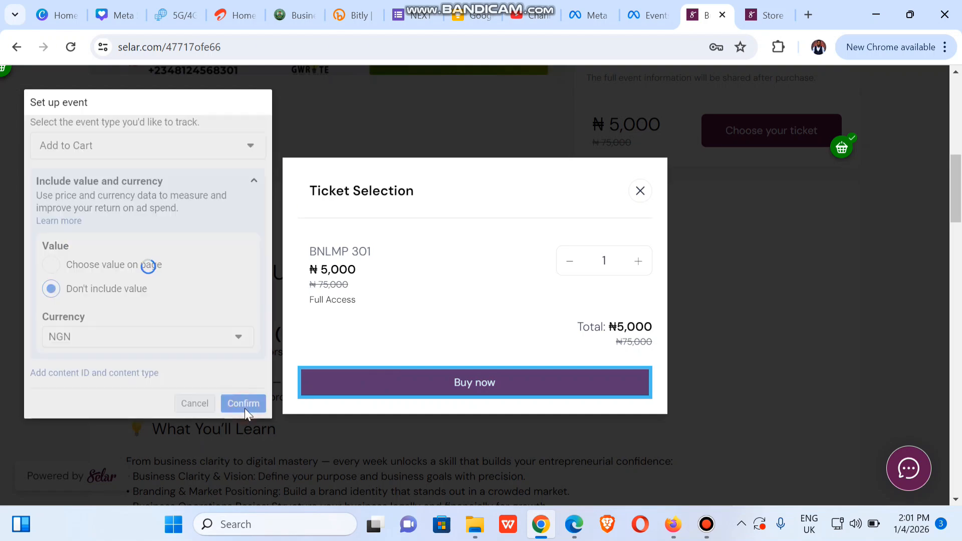
# - Proceed to checkout with the selected ticket and choose Pay with Cards and more as the payment method
pyautogui.click(509, 386)
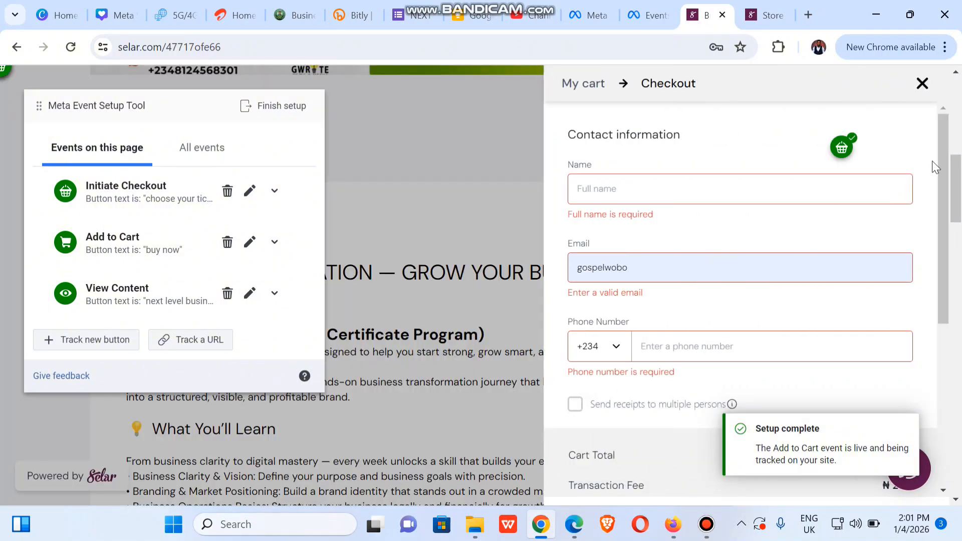
pyautogui.moveTo(954, 192); pyautogui.dragTo(938, 464)
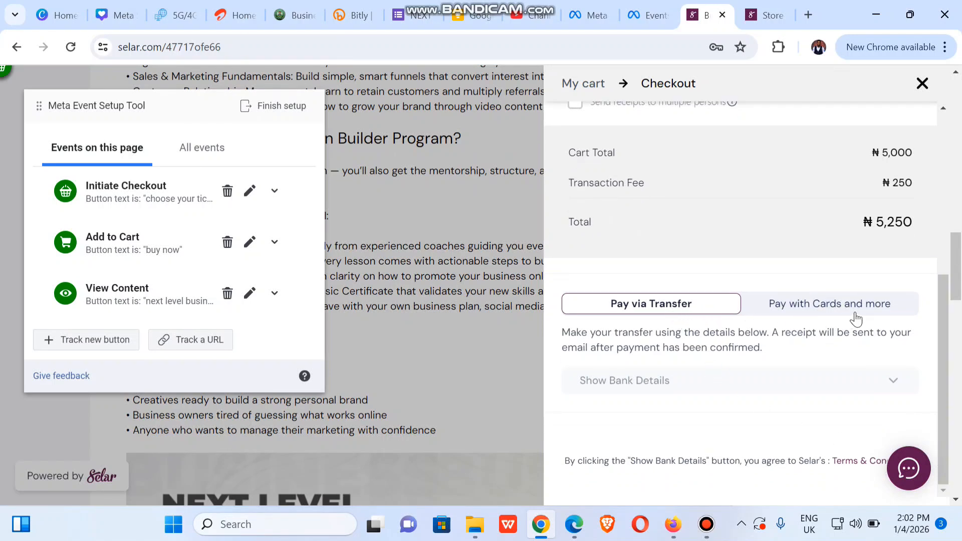
pyautogui.click(896, 303)
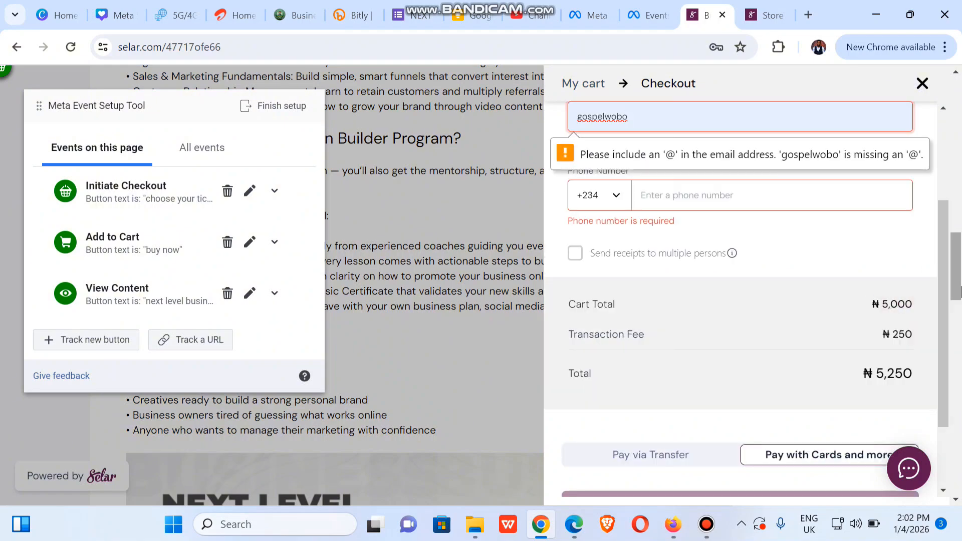
pyautogui.moveTo(955, 273); pyautogui.dragTo(957, 310)
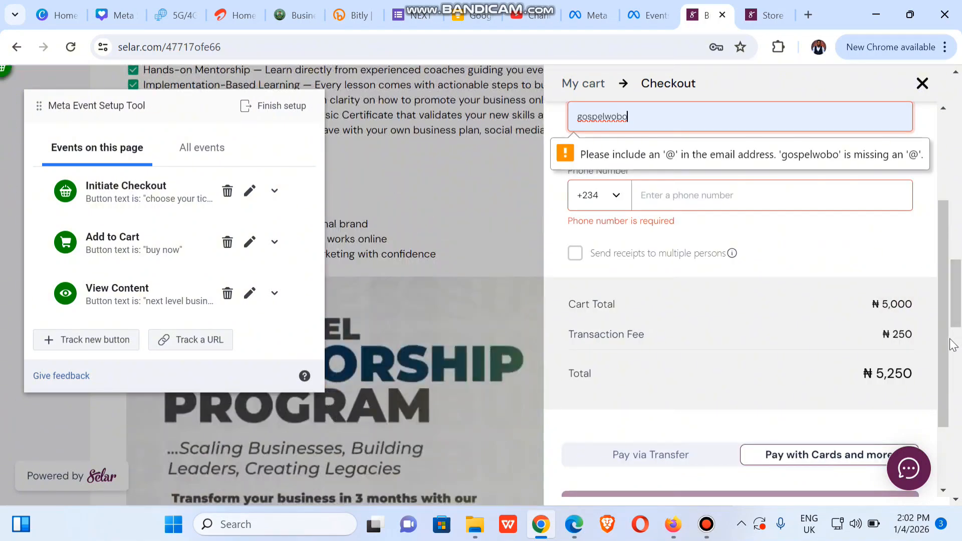
pyautogui.scroll(3, 797, 174)
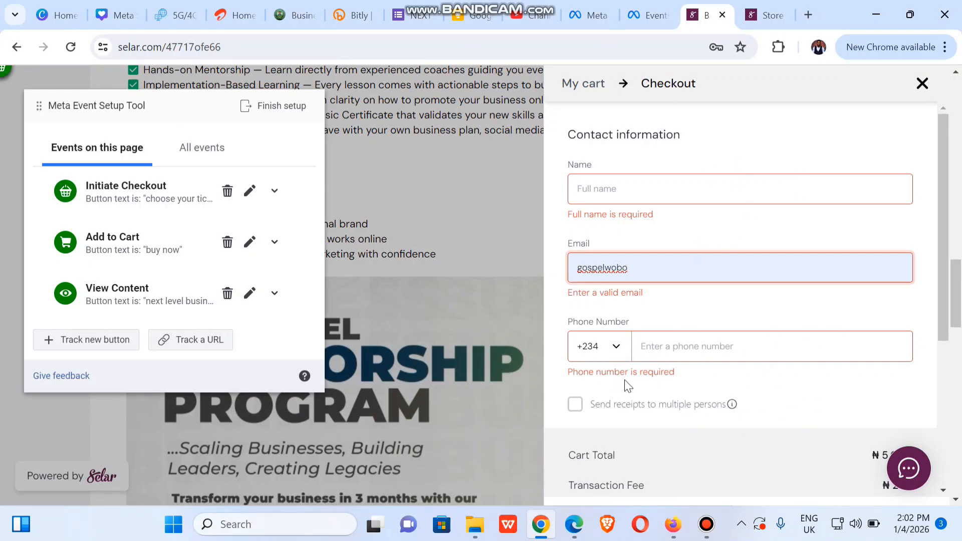
pyautogui.moveTo(943, 300); pyautogui.dragTo(948, 404)
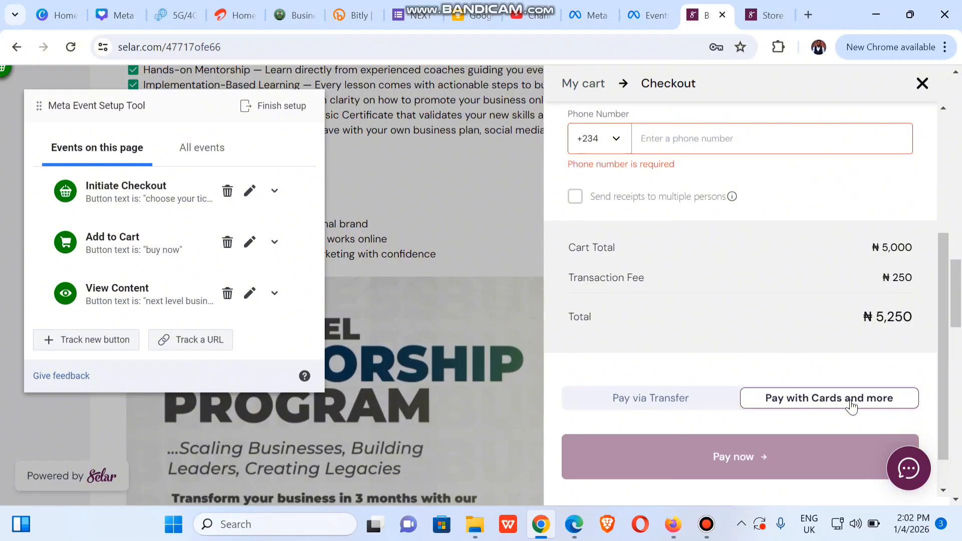